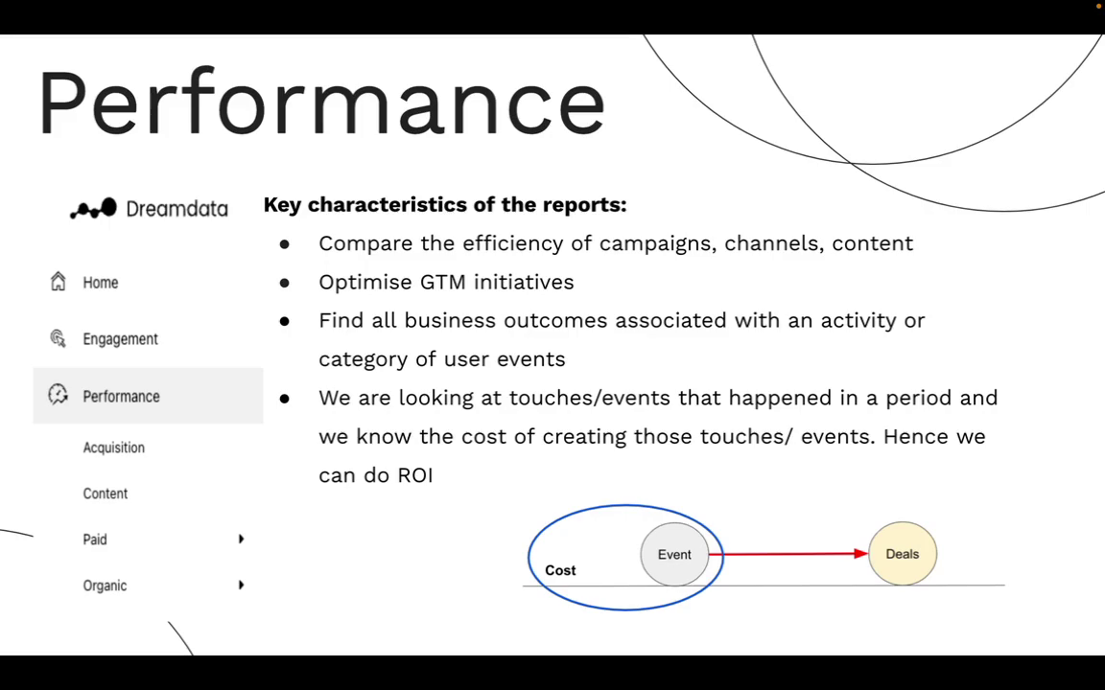
Leave the slide presentation, switch to the Dreamdata app and open the Acquisition performance report.
{"action": "key", "text": "Escape"}
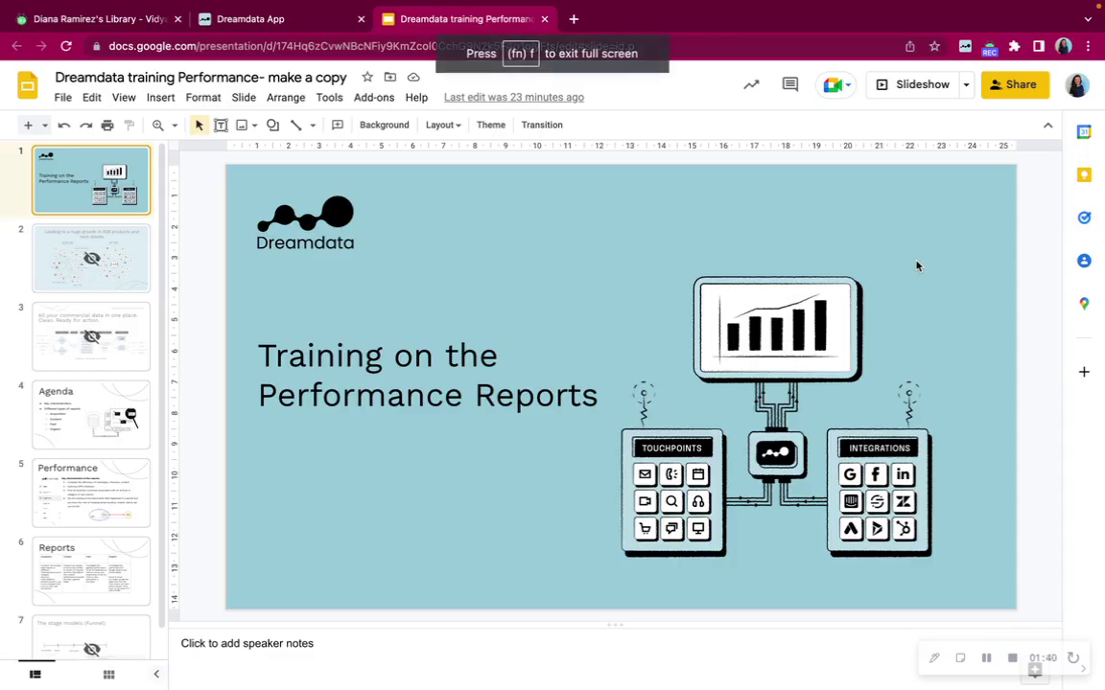
{"action": "left_click", "coordinate": [315, 24]}
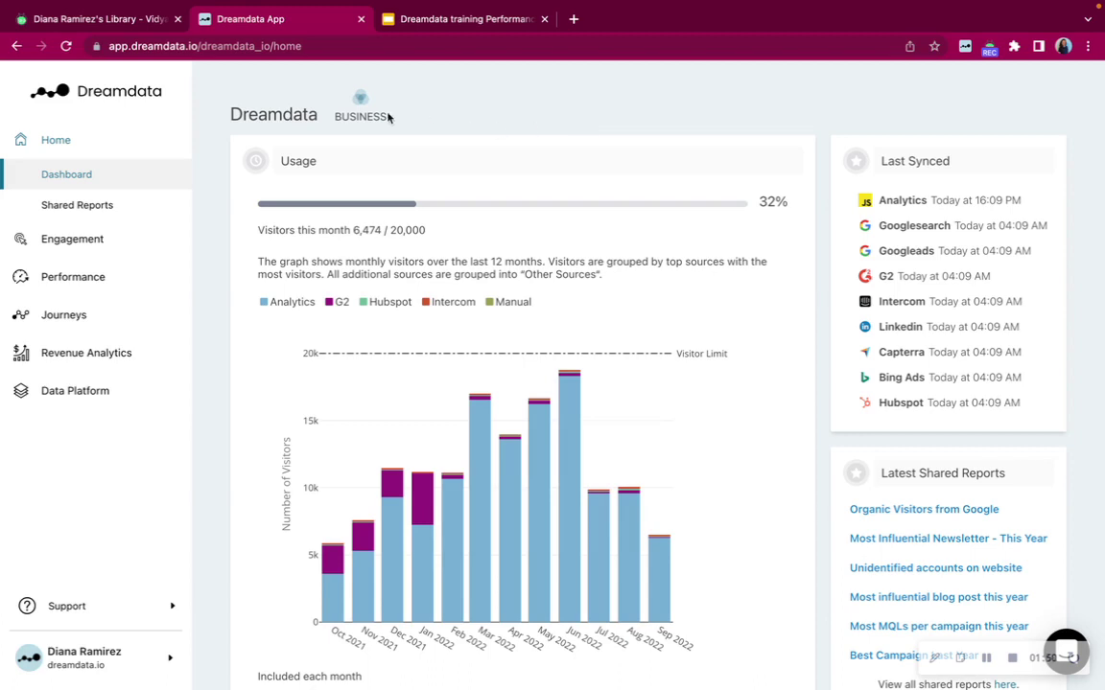
{"action": "left_click", "coordinate": [84, 280]}
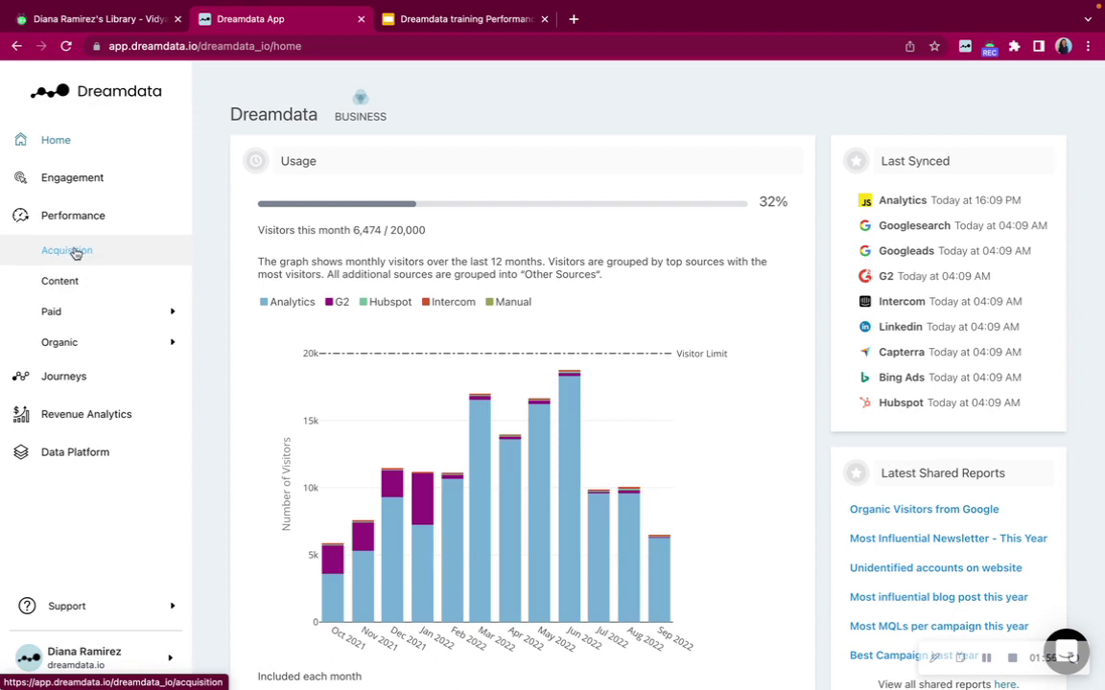
{"action": "left_click", "coordinate": [76, 253]}
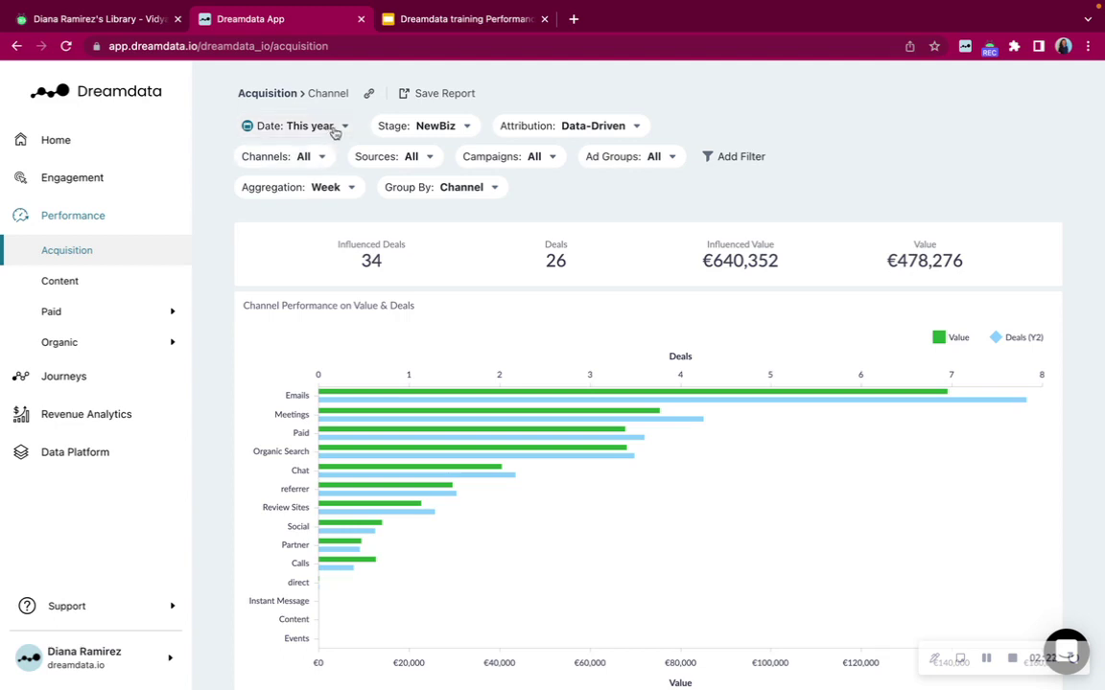
Review the available date, stage, attribution, channel and campaign filter options of the Acquisition report.
{"action": "left_click", "coordinate": [332, 132]}
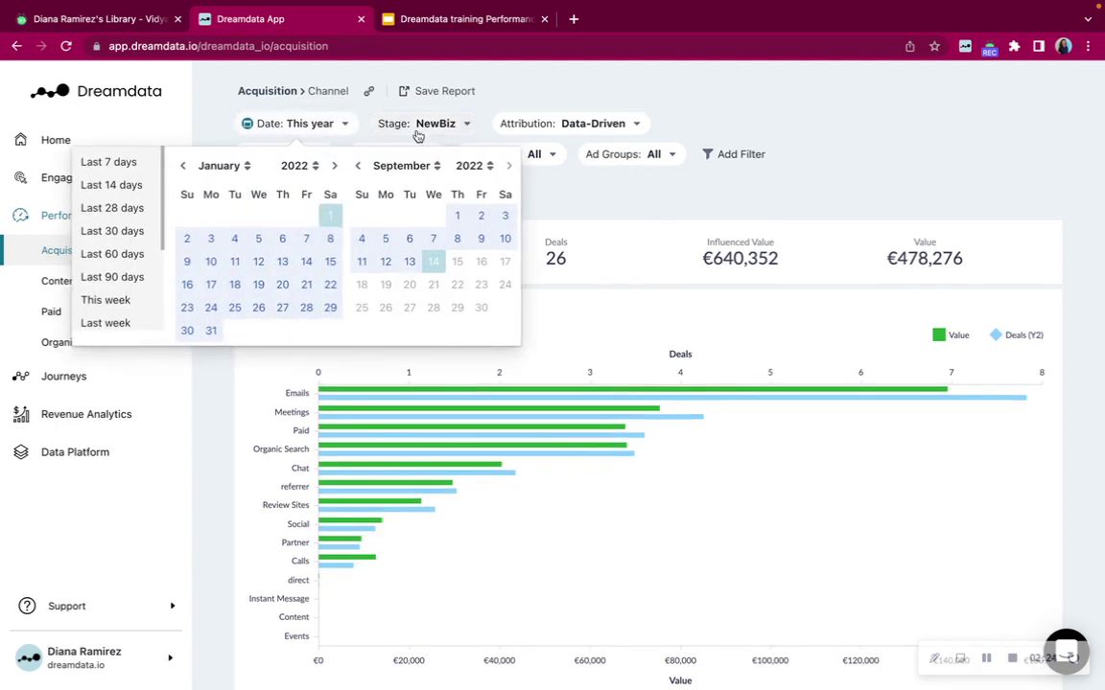
{"action": "left_click", "coordinate": [463, 130]}
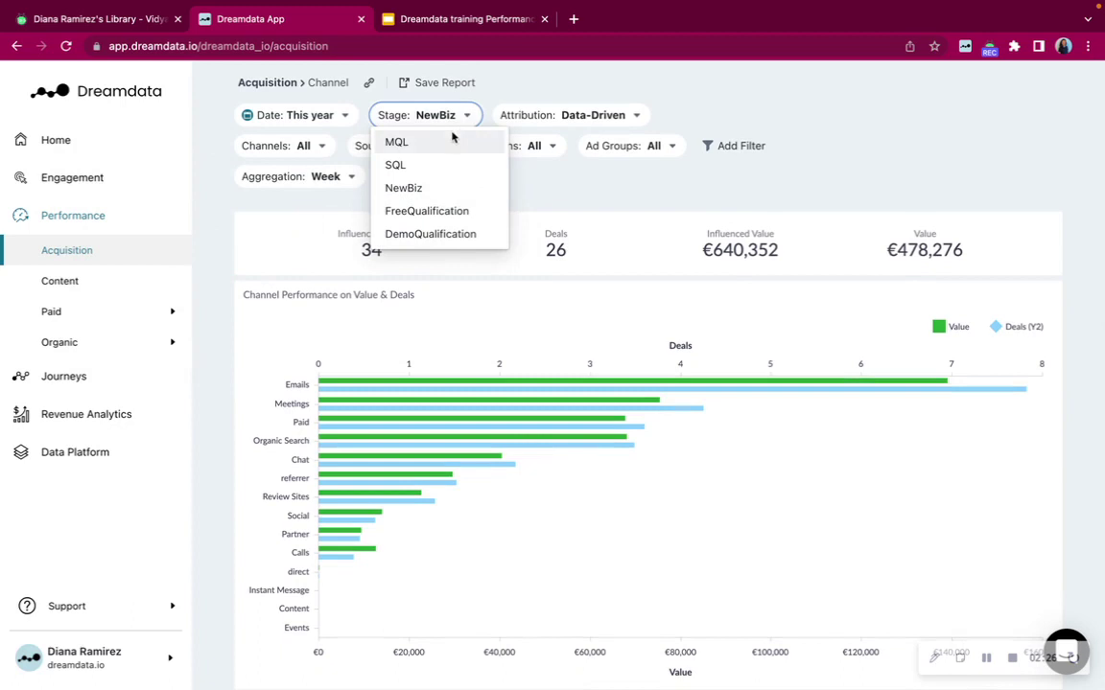
{"action": "left_click", "coordinate": [573, 122]}
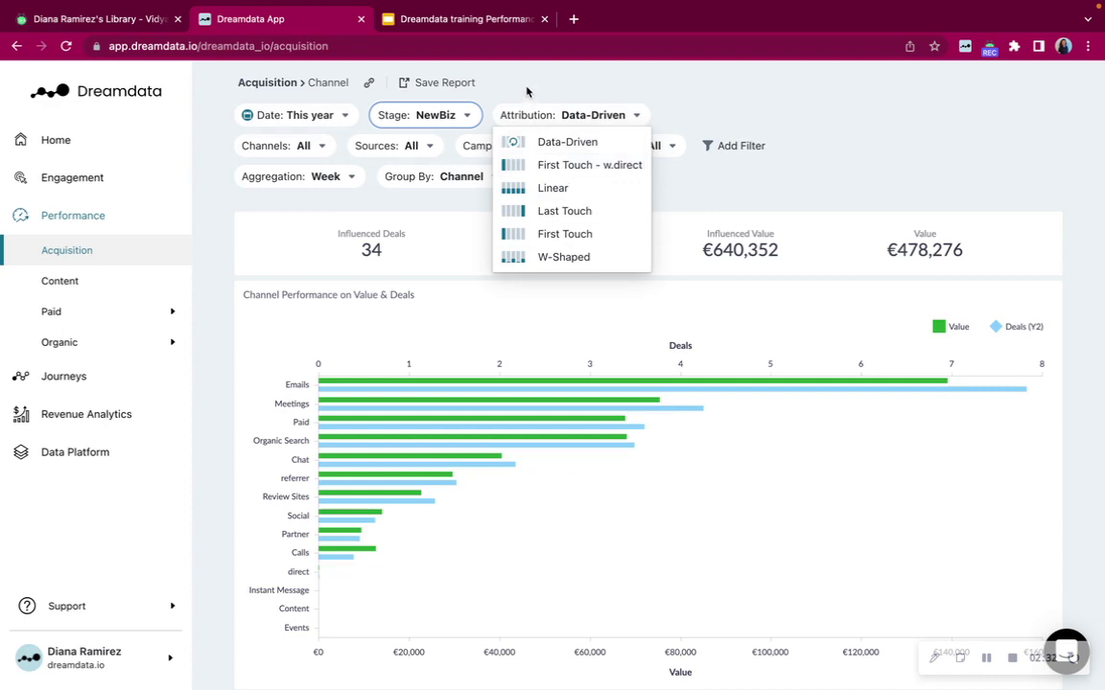
{"action": "left_click", "coordinate": [475, 85]}
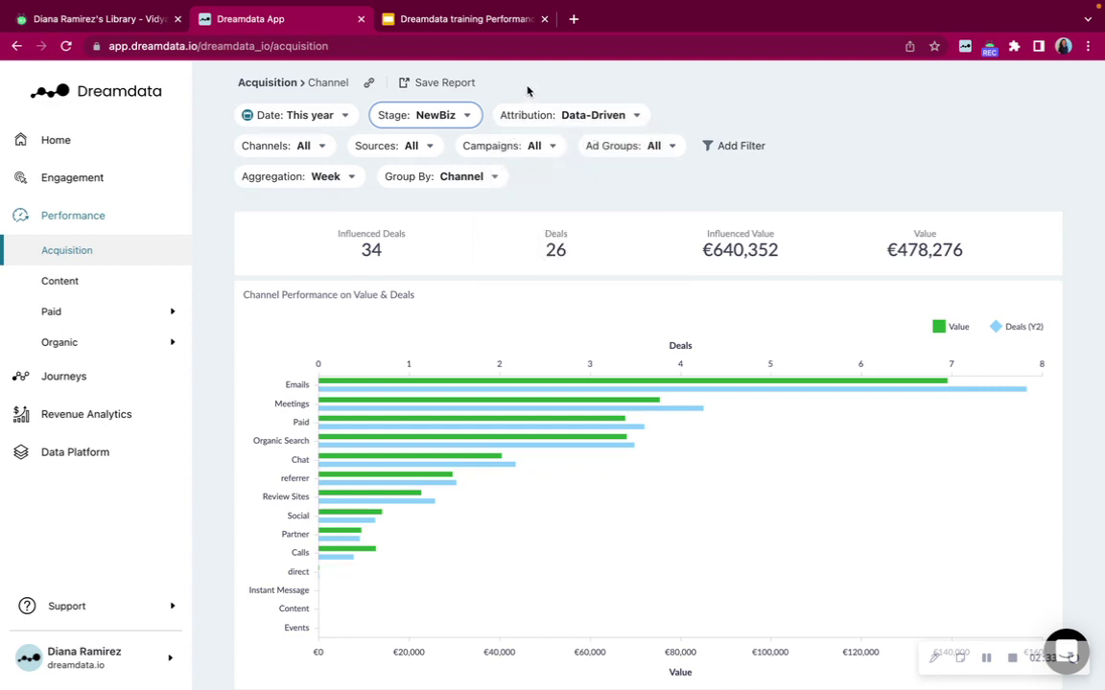
{"action": "left_click", "coordinate": [306, 147]}
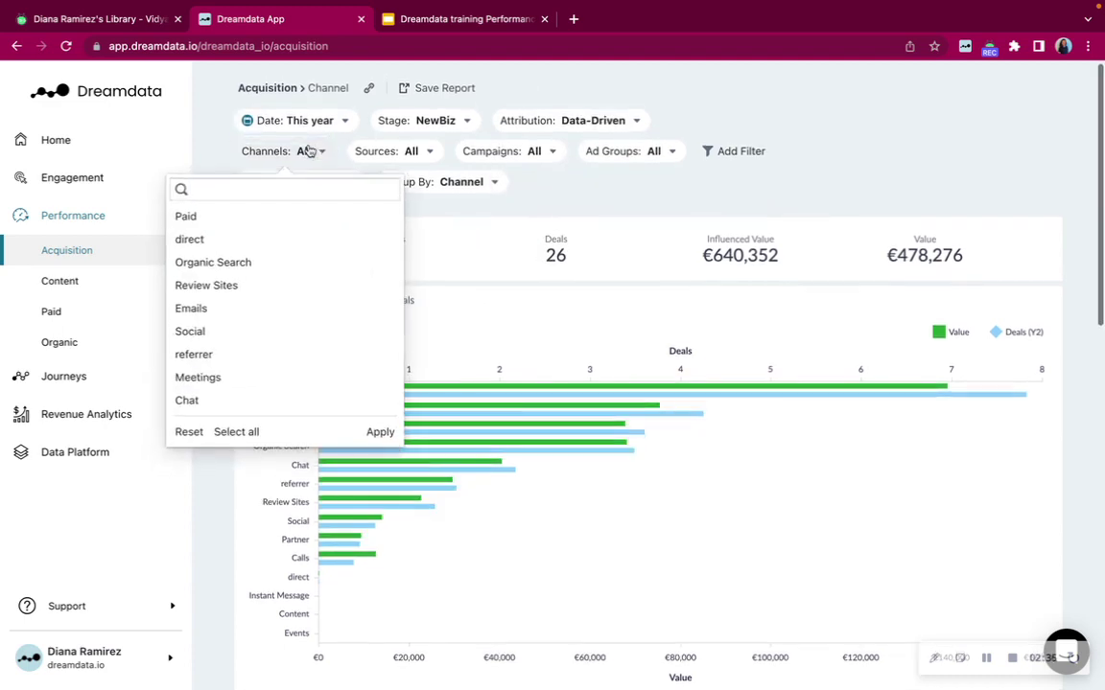
{"action": "left_click", "coordinate": [540, 160]}
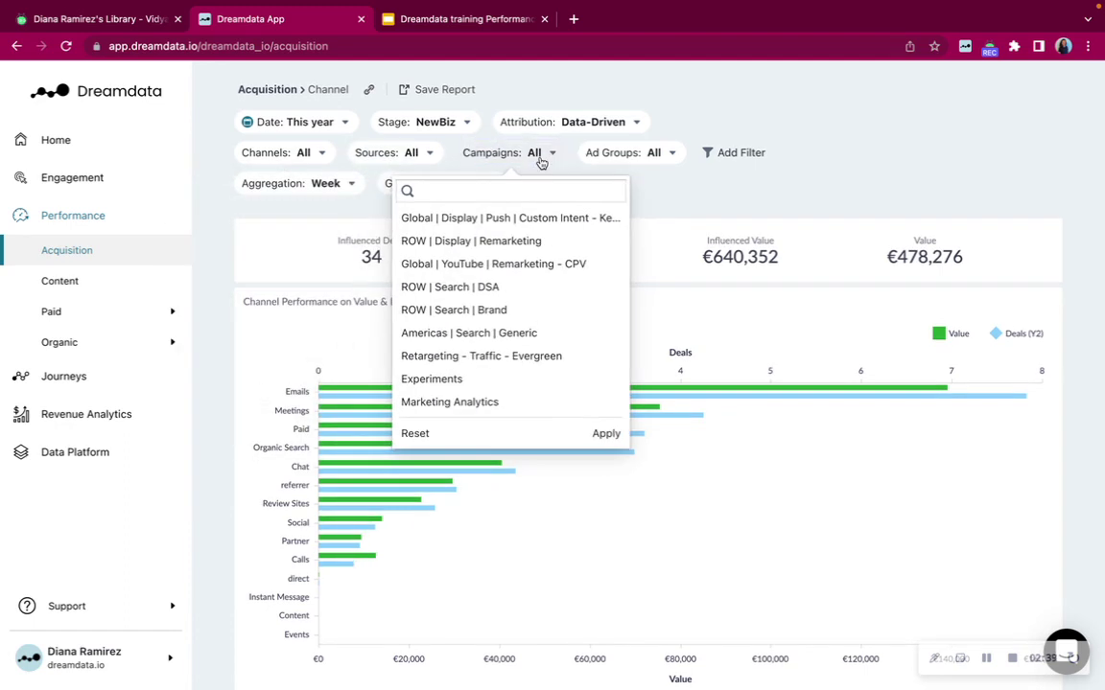
{"action": "left_click", "coordinate": [666, 197]}
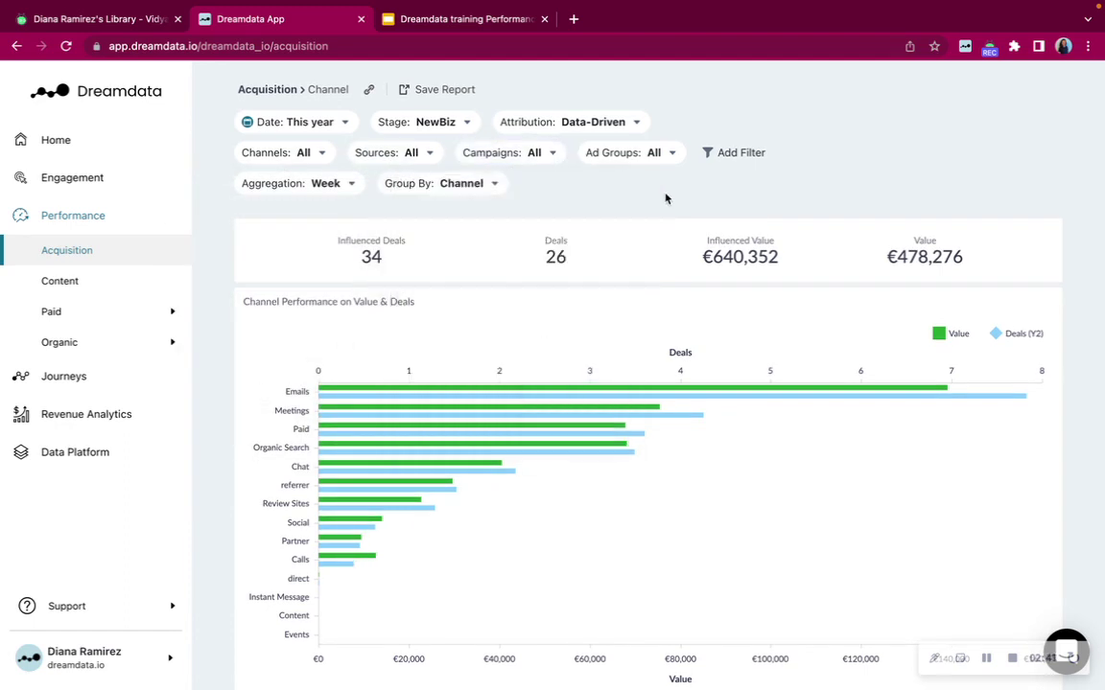
Look through the additional filter types and the grouping options offered for the Acquisition report.
{"action": "left_click", "coordinate": [718, 155]}
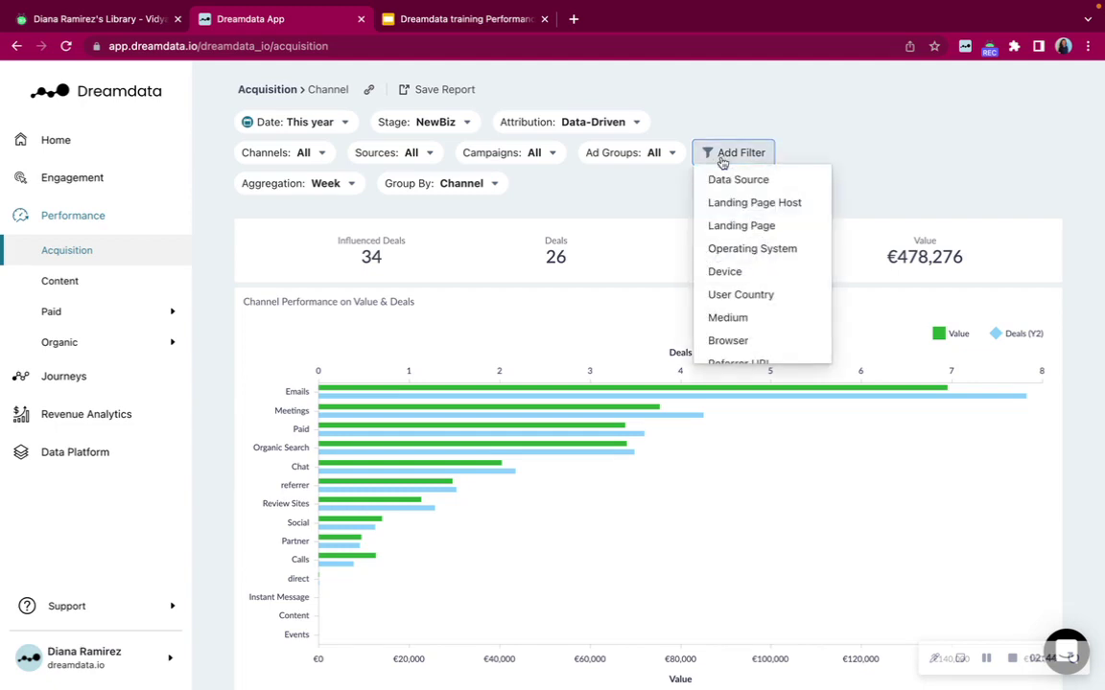
{"action": "scroll", "coordinate": [744, 247], "scroll_direction": "down", "scroll_amount": 1}
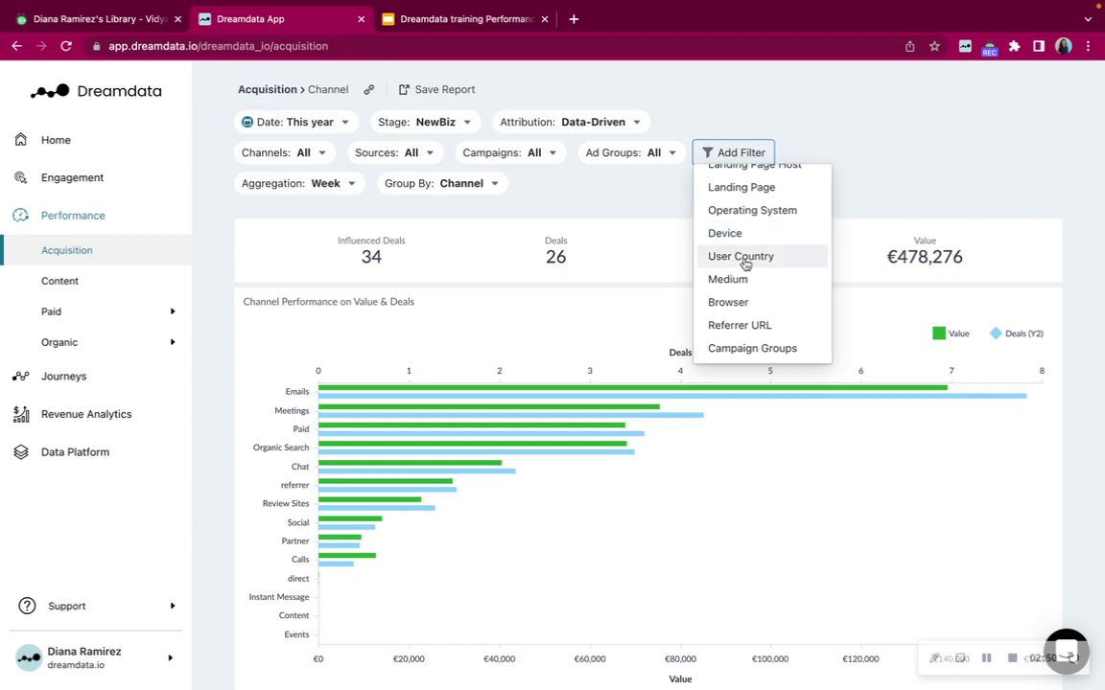
{"action": "left_click", "coordinate": [609, 196]}
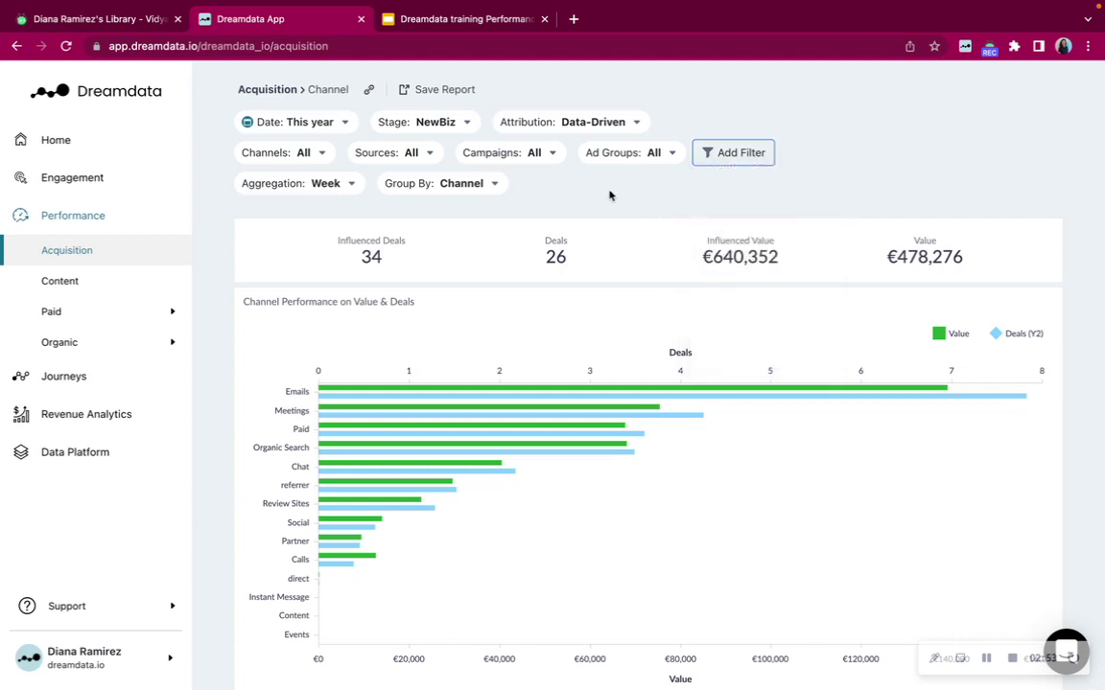
{"action": "left_click", "coordinate": [429, 187]}
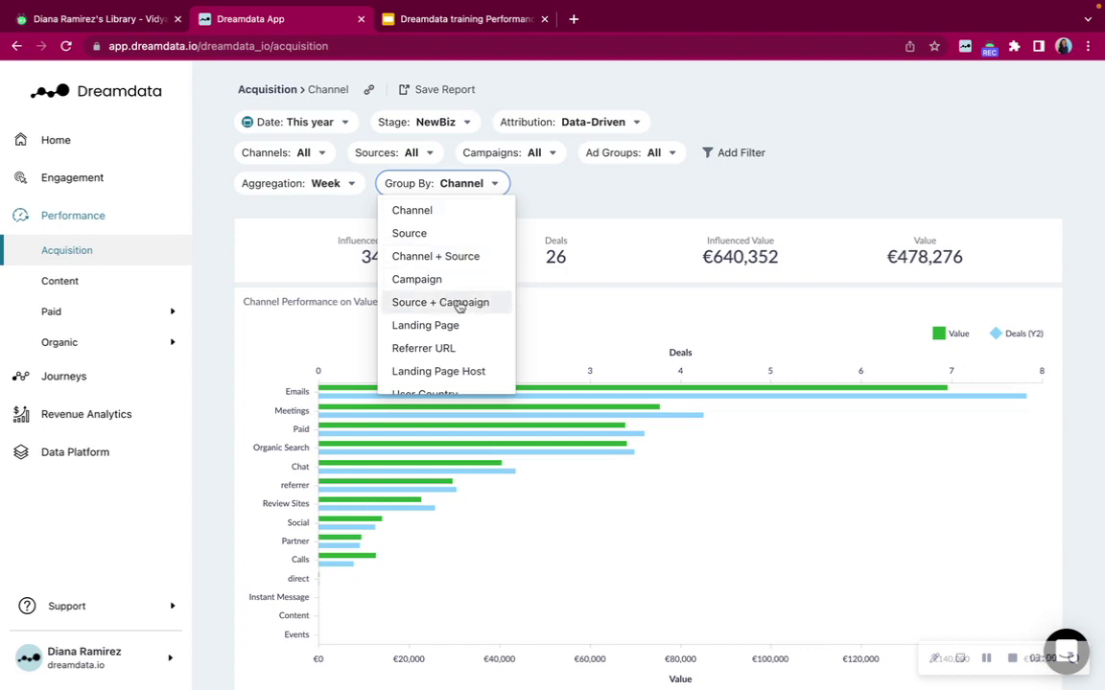
{"action": "left_click", "coordinate": [564, 182]}
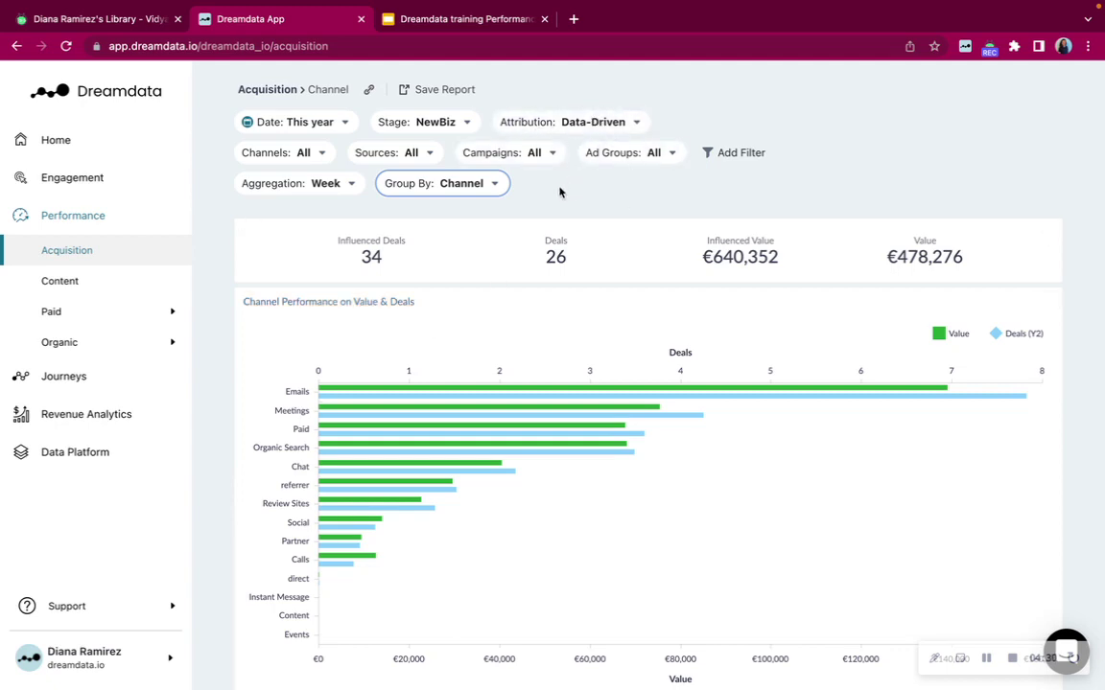
Examine the Acquisition report's deal and value totals, channel performance chart and table, and the over-time deal charts.
{"action": "scroll", "coordinate": [560, 192], "scroll_direction": "down", "scroll_amount": 5}
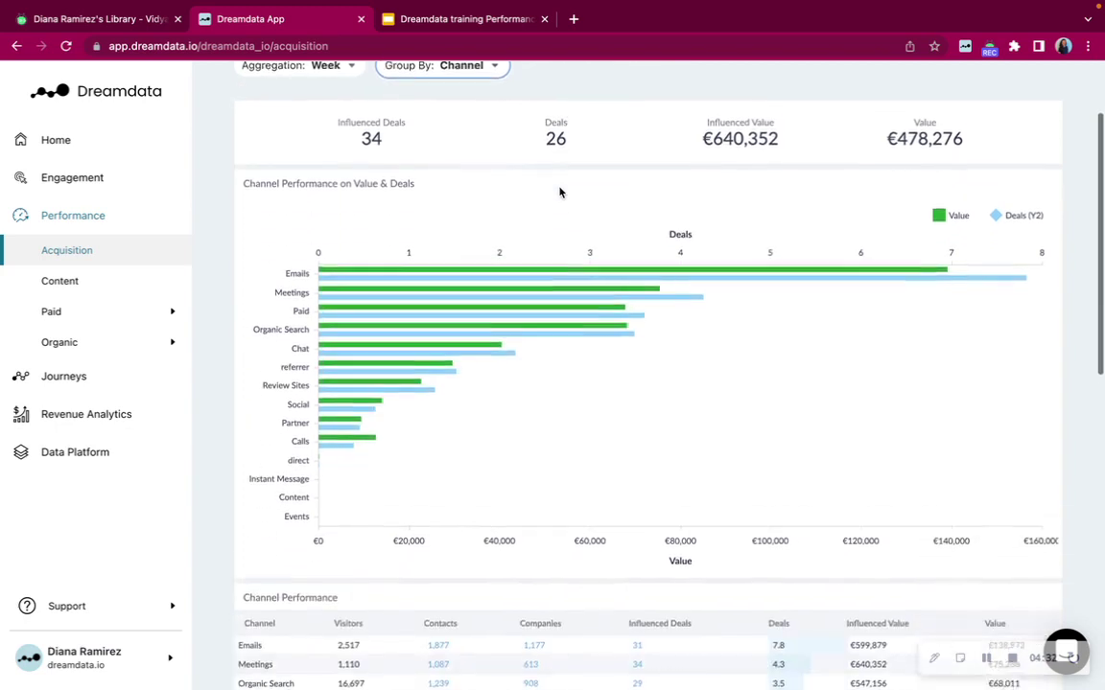
{"action": "scroll", "coordinate": [560, 192], "scroll_direction": "down", "scroll_amount": 1}
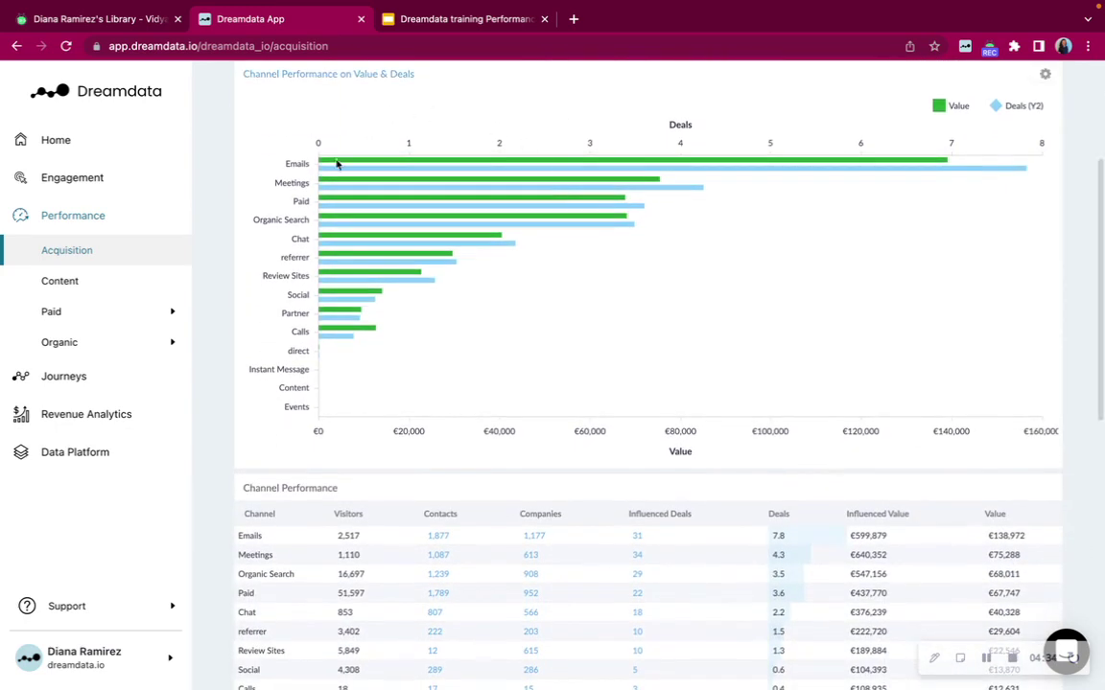
{"action": "scroll", "coordinate": [428, 148], "scroll_direction": "up", "scroll_amount": 5}
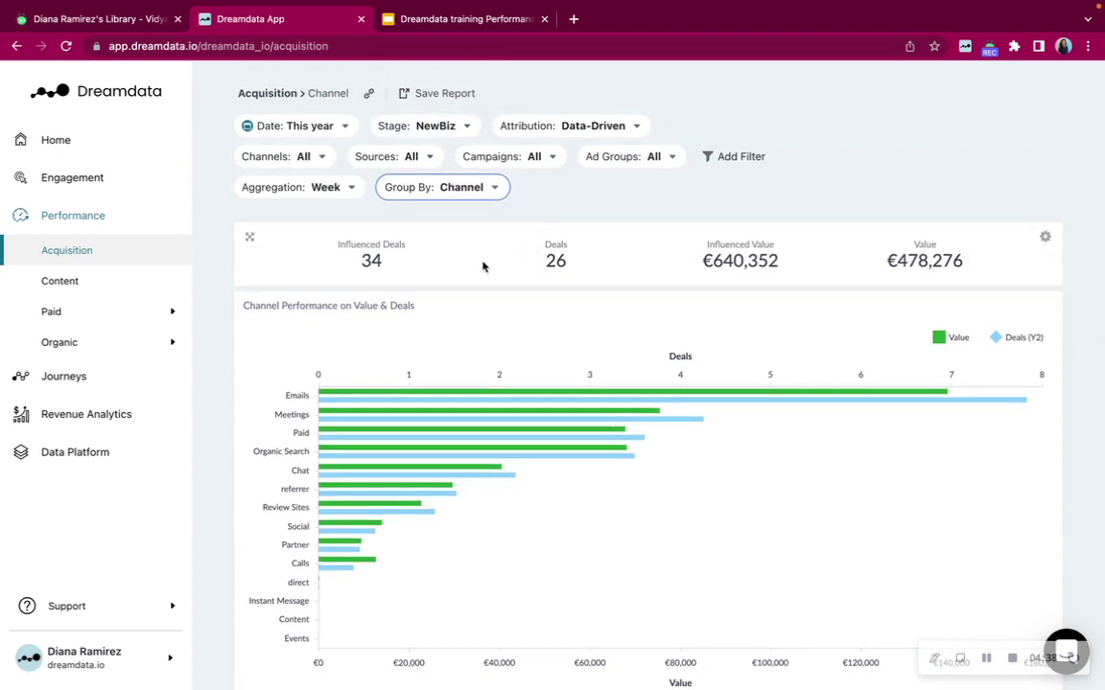
{"action": "scroll", "coordinate": [483, 267], "scroll_direction": "down", "scroll_amount": 2}
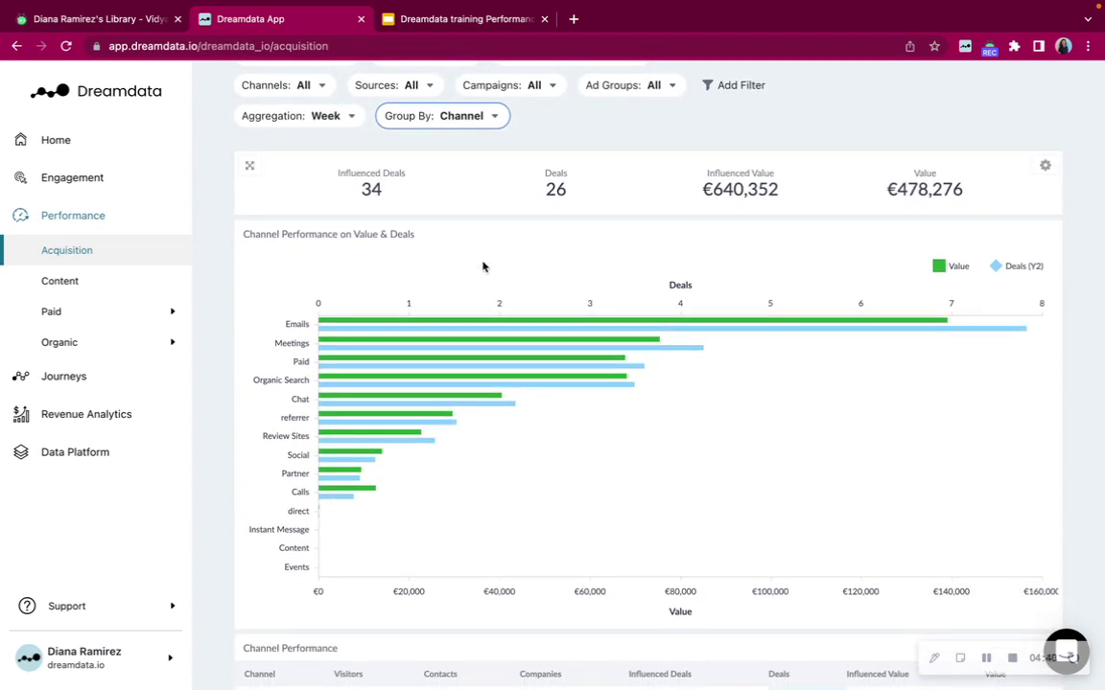
{"action": "scroll", "coordinate": [271, 349], "scroll_direction": "down", "scroll_amount": 2}
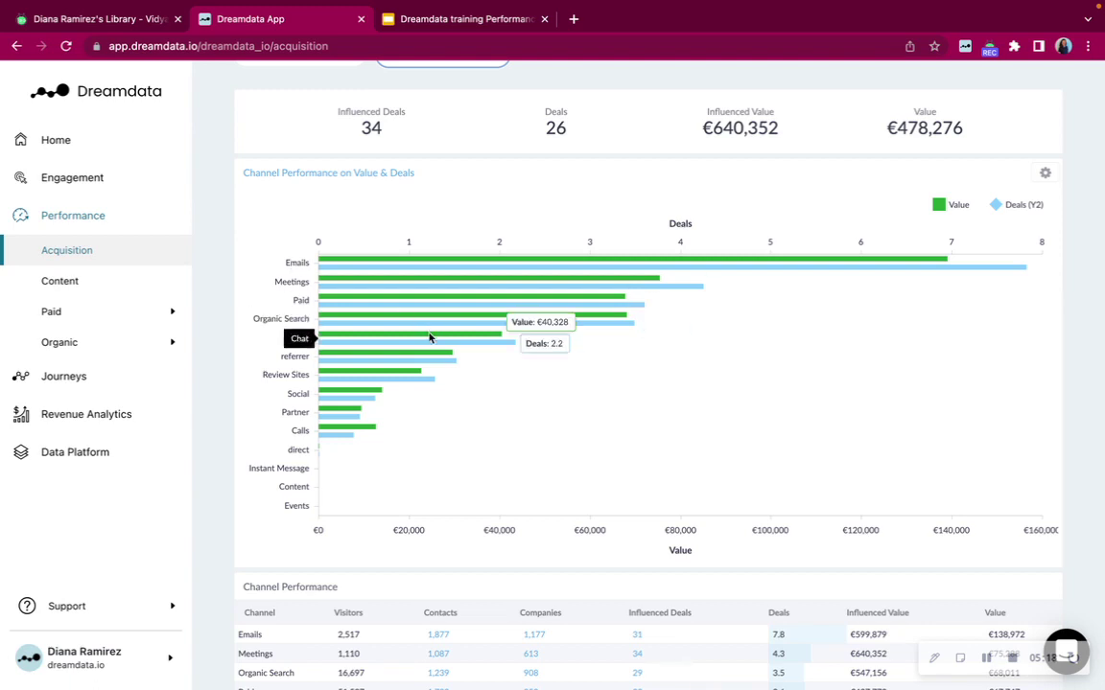
{"action": "scroll", "coordinate": [443, 355], "scroll_direction": "down", "scroll_amount": 1}
{"action": "scroll", "coordinate": [443, 355], "scroll_direction": "down", "scroll_amount": 5}
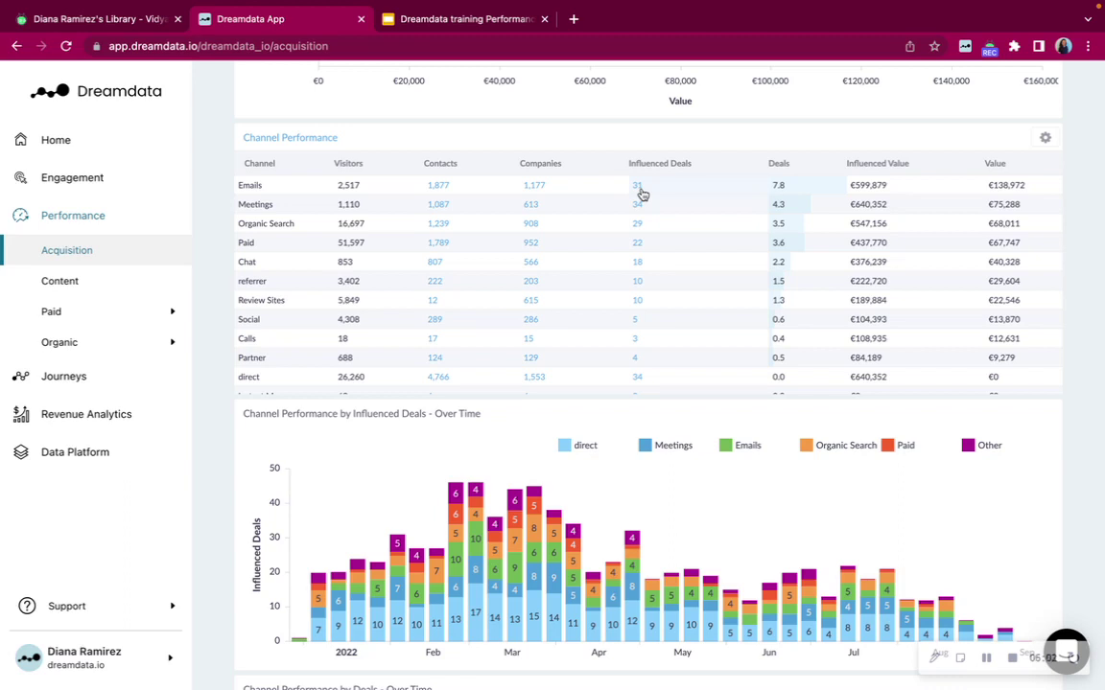
{"action": "scroll", "coordinate": [641, 196], "scroll_direction": "down", "scroll_amount": 2}
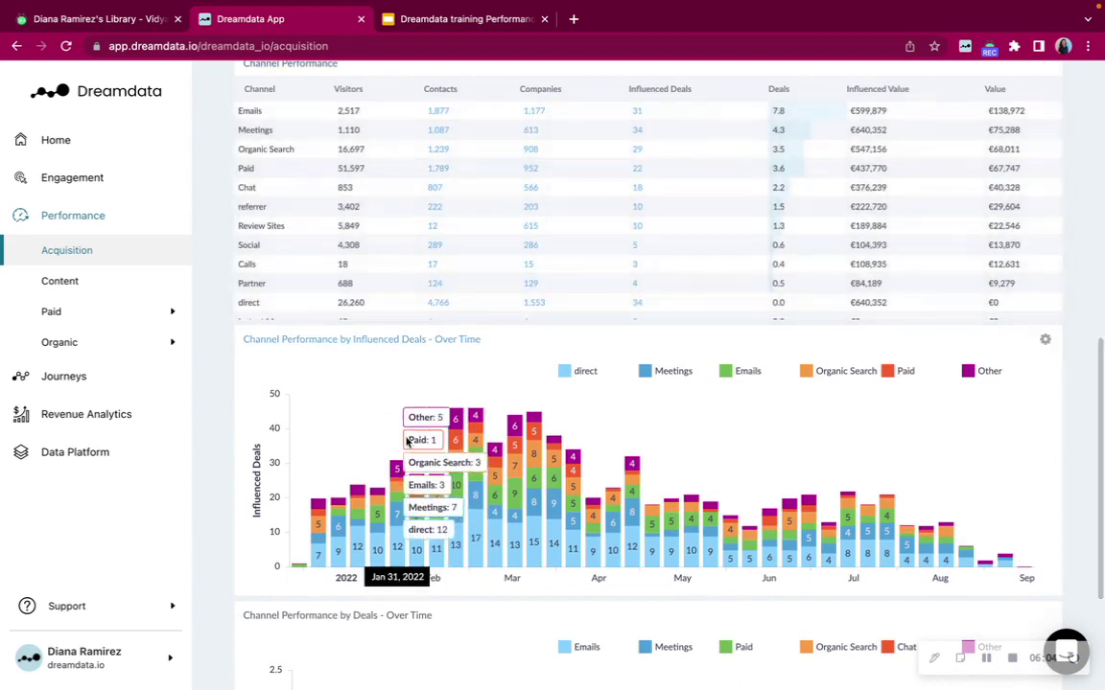
{"action": "scroll", "coordinate": [341, 380], "scroll_direction": "down", "scroll_amount": 3}
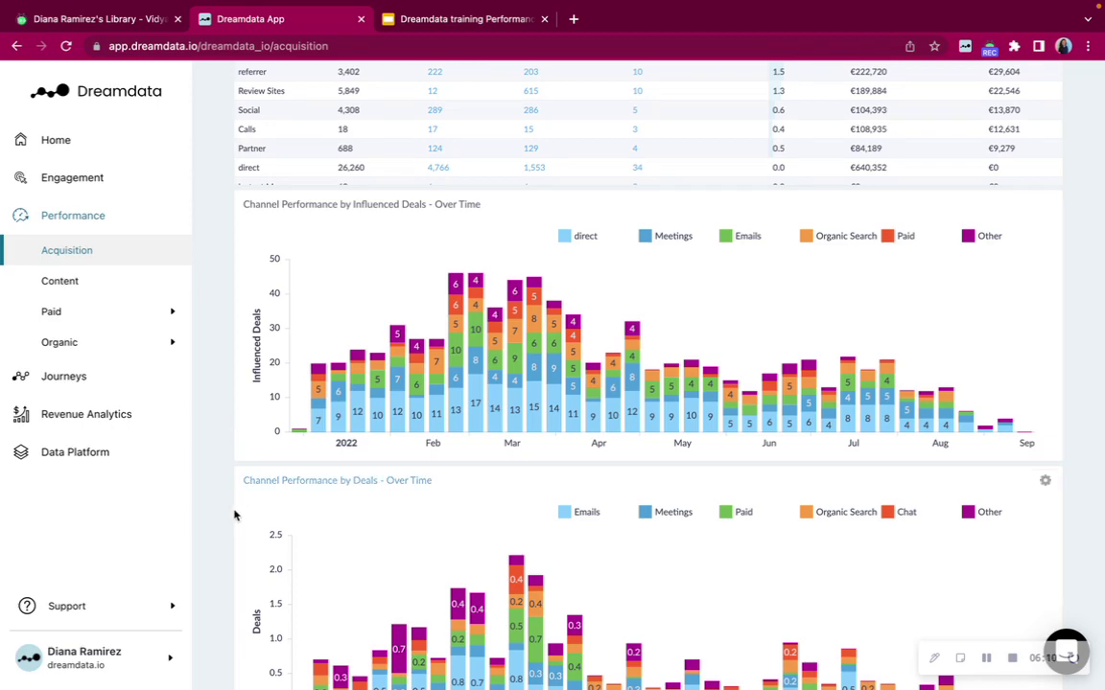
{"action": "scroll", "coordinate": [235, 513], "scroll_direction": "down", "scroll_amount": 2}
{"action": "scroll", "coordinate": [236, 515], "scroll_direction": "up", "scroll_amount": 10}
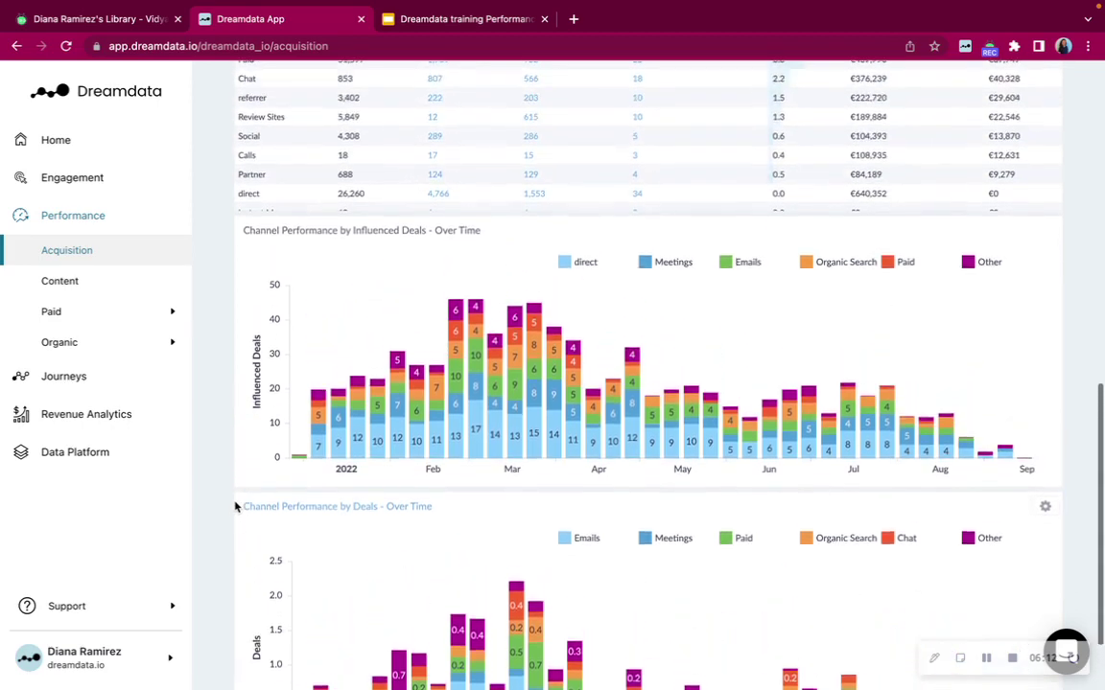
{"action": "scroll", "coordinate": [235, 507], "scroll_direction": "up", "scroll_amount": 10}
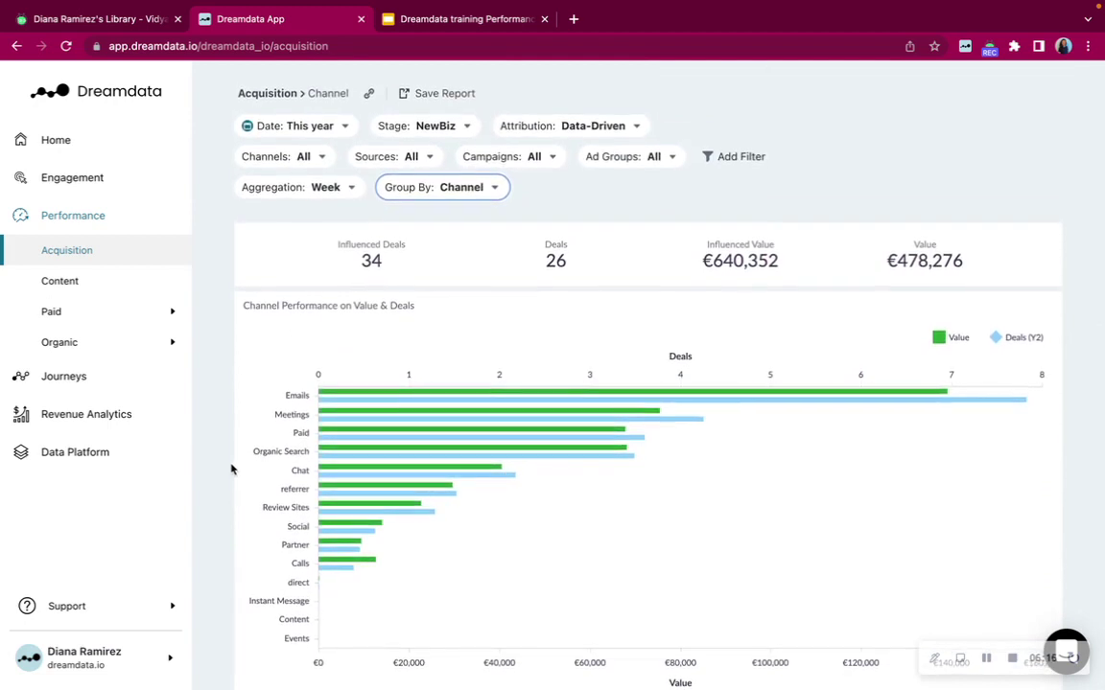
Open the Content performance report and select App Journey as its content category.
{"action": "left_click", "coordinate": [55, 286]}
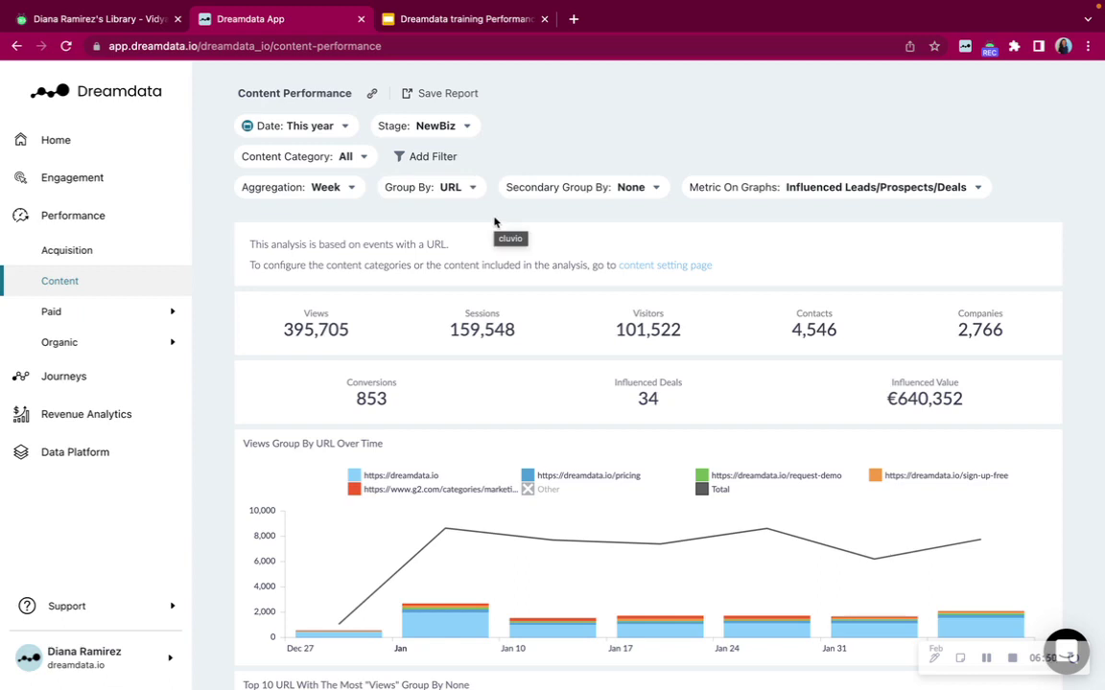
{"action": "scroll", "coordinate": [495, 222], "scroll_direction": "down", "scroll_amount": 1}
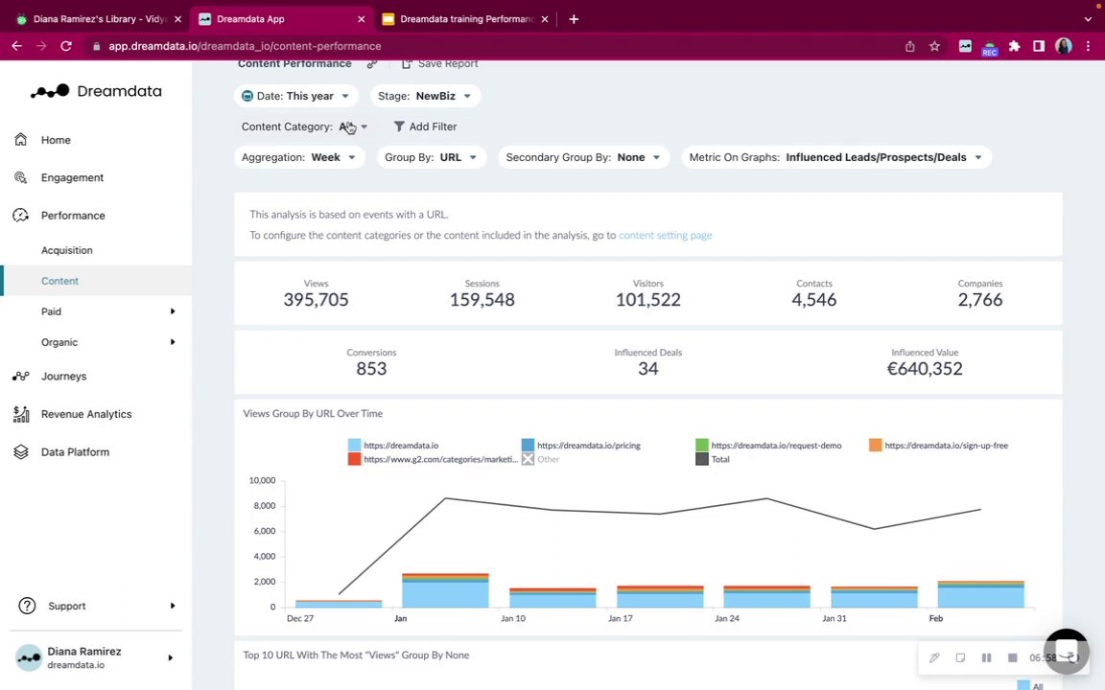
{"action": "left_click", "coordinate": [351, 135]}
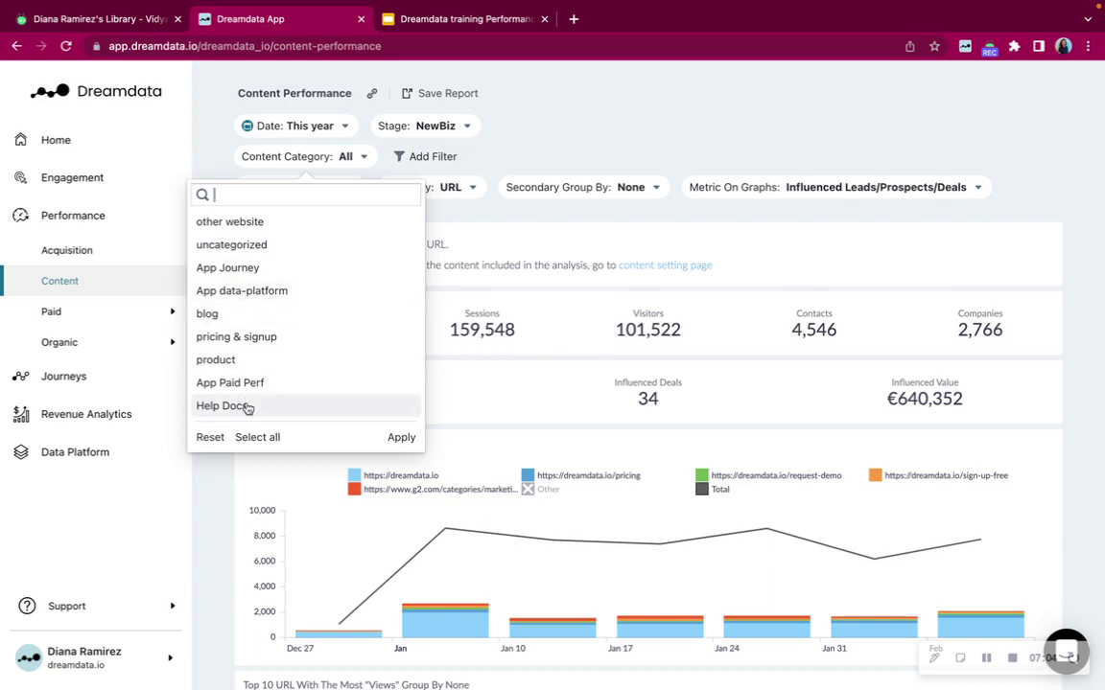
{"action": "left_click", "coordinate": [274, 270]}
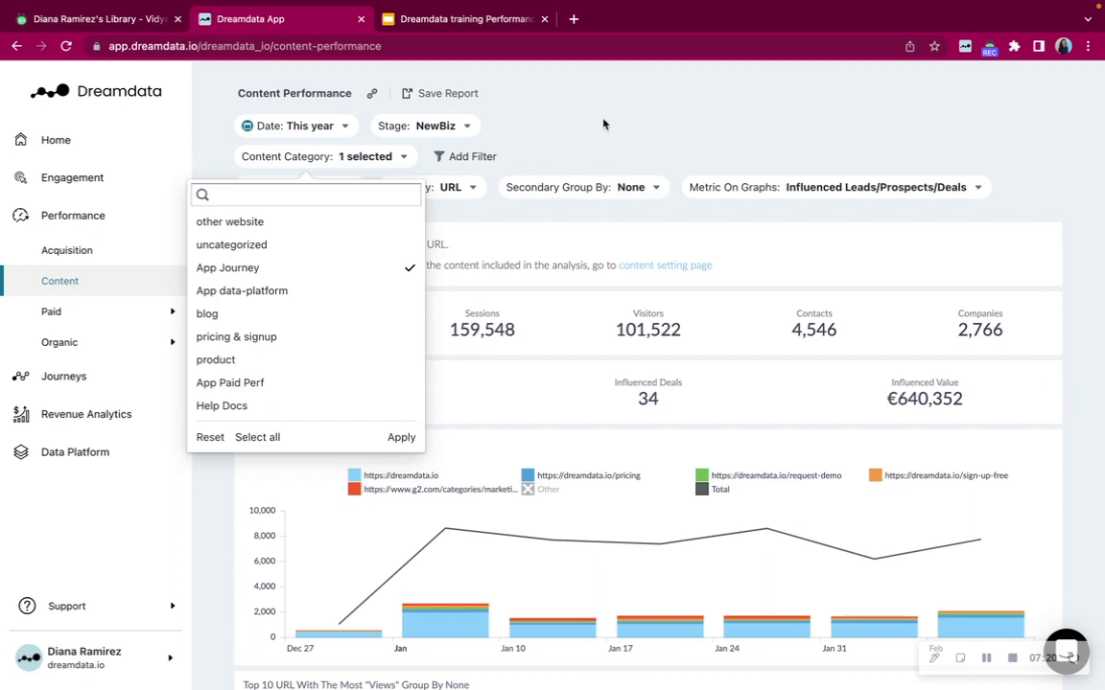
{"action": "left_click", "coordinate": [542, 122]}
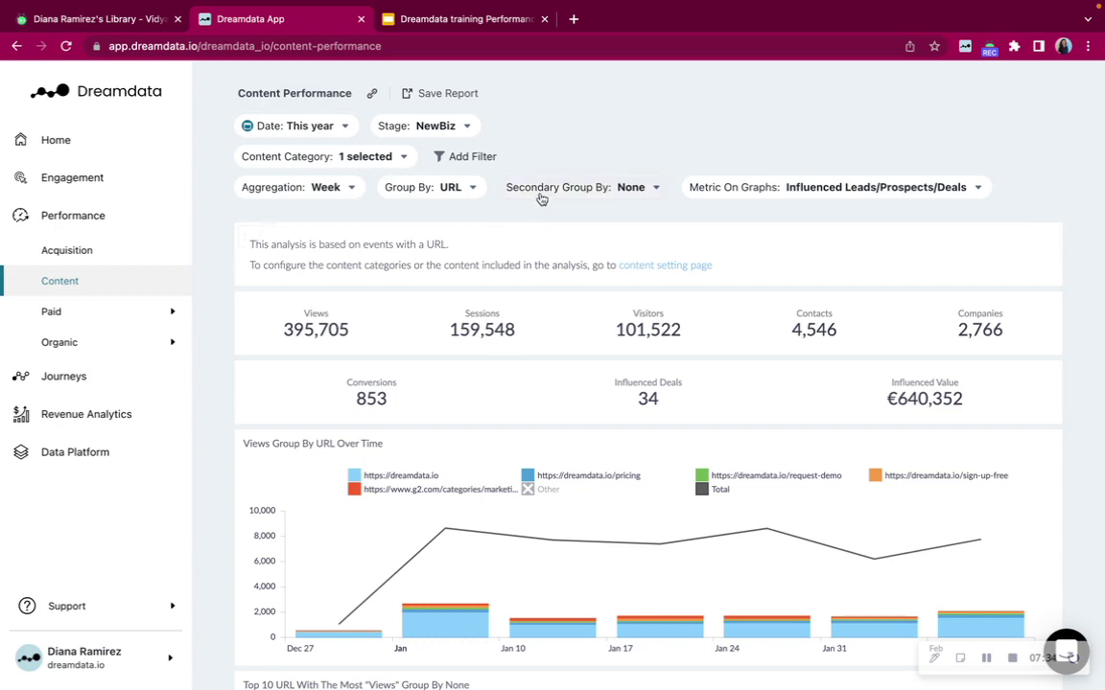
Set the Content report's secondary grouping to Channel + Source and review the metrics available for the graphs.
{"action": "left_click", "coordinate": [583, 188]}
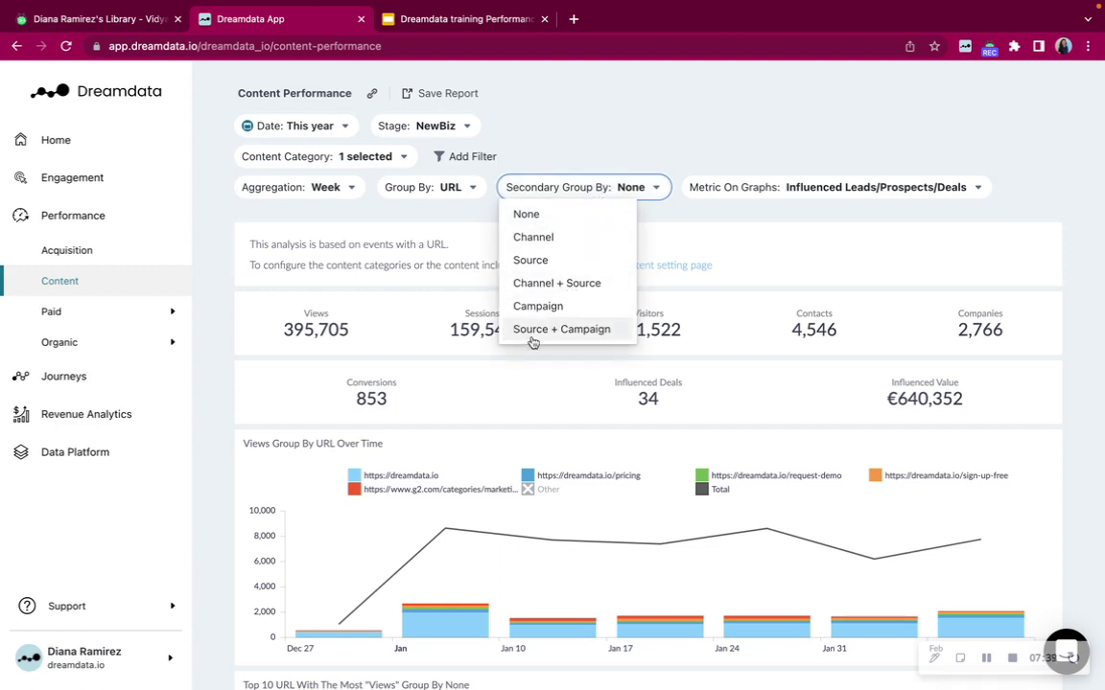
{"action": "left_click", "coordinate": [570, 284]}
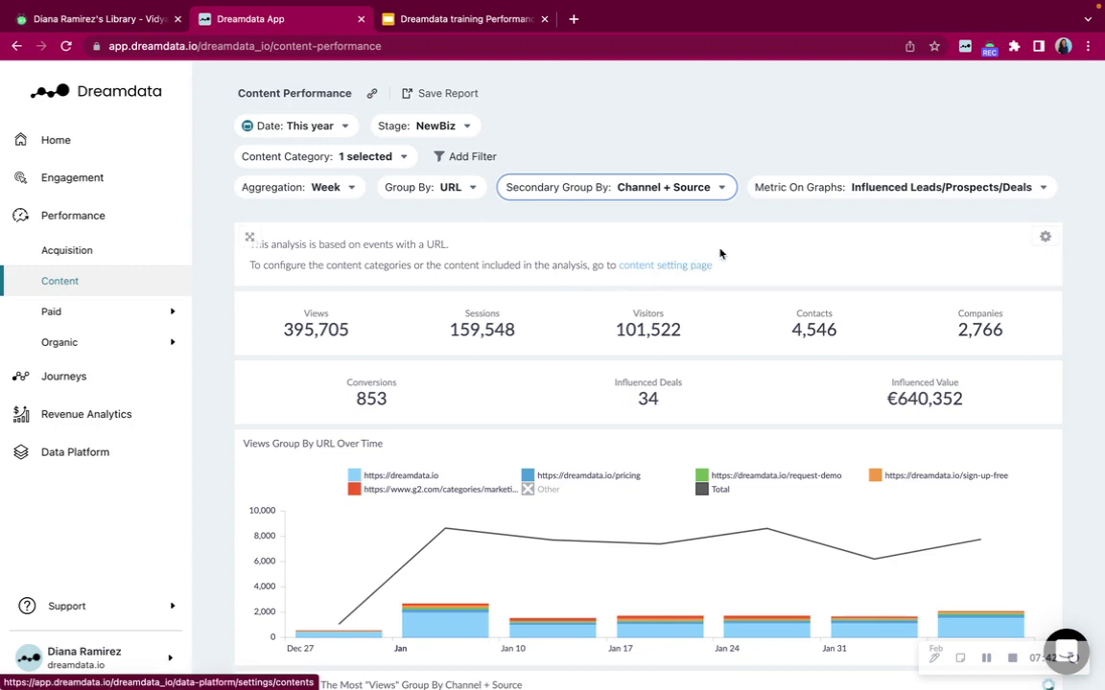
{"action": "left_click", "coordinate": [887, 192]}
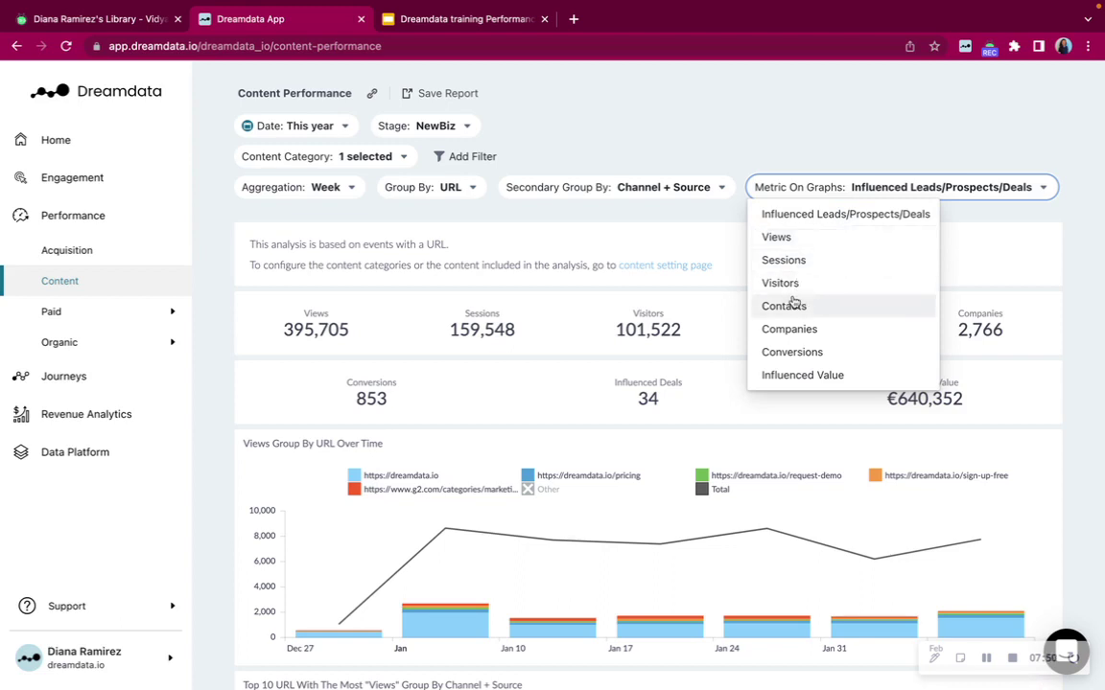
{"action": "left_click", "coordinate": [728, 156]}
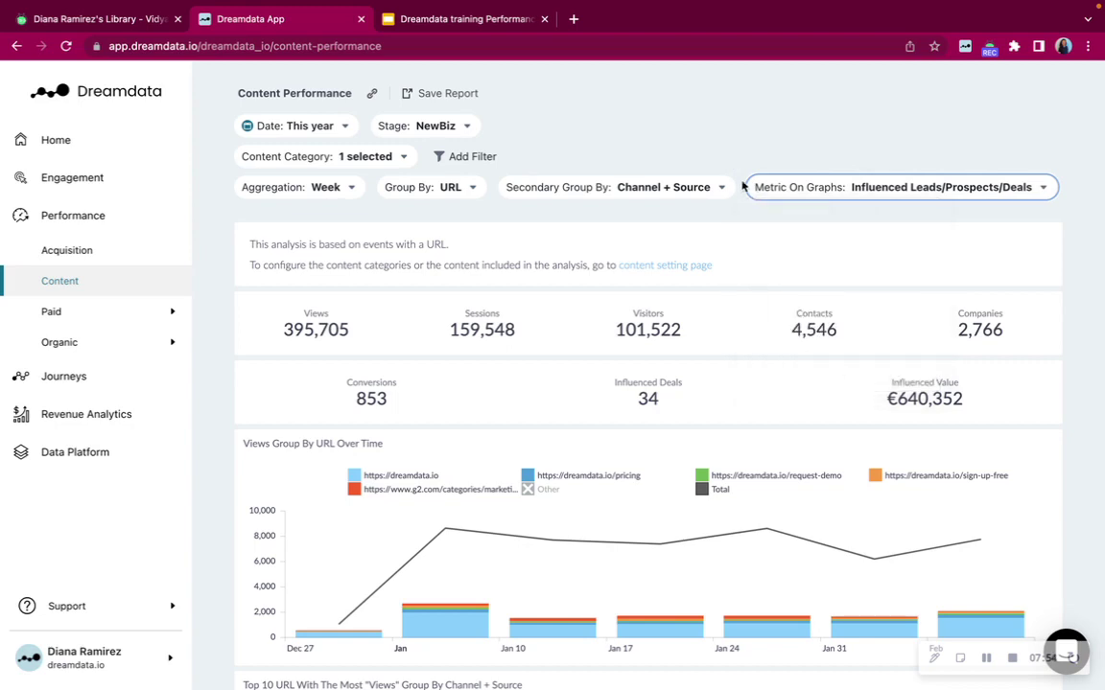
Examine the Content report's summary totals, the views-by-URL chart over time, and the top 10 URLs by Channel + Source.
{"action": "scroll", "coordinate": [702, 237], "scroll_direction": "down", "scroll_amount": 1}
{"action": "scroll", "coordinate": [702, 236], "scroll_direction": "down", "scroll_amount": 5}
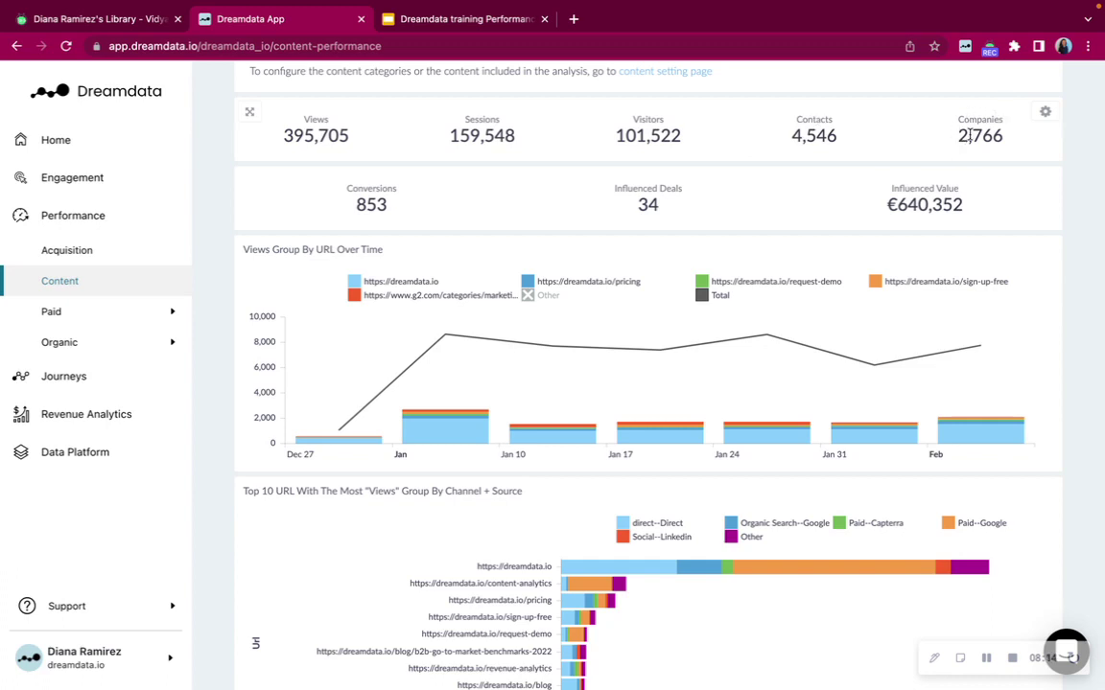
{"action": "scroll", "coordinate": [483, 207], "scroll_direction": "down", "scroll_amount": 1}
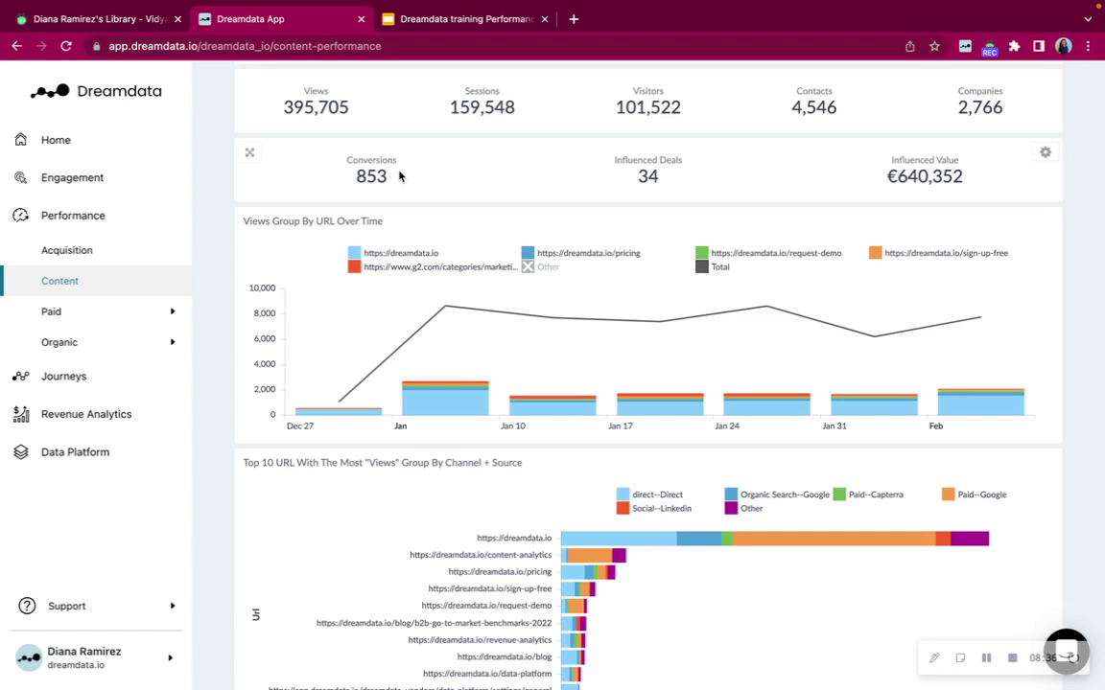
{"action": "scroll", "coordinate": [400, 175], "scroll_direction": "up", "scroll_amount": 5}
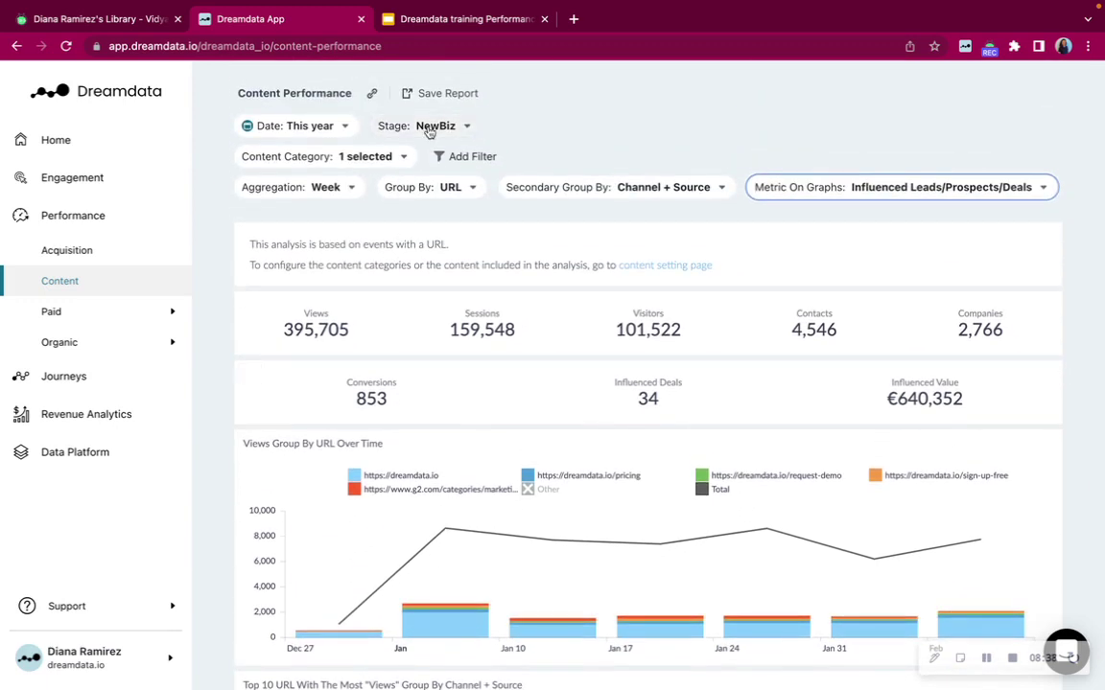
{"action": "scroll", "coordinate": [506, 387], "scroll_direction": "down", "scroll_amount": 2}
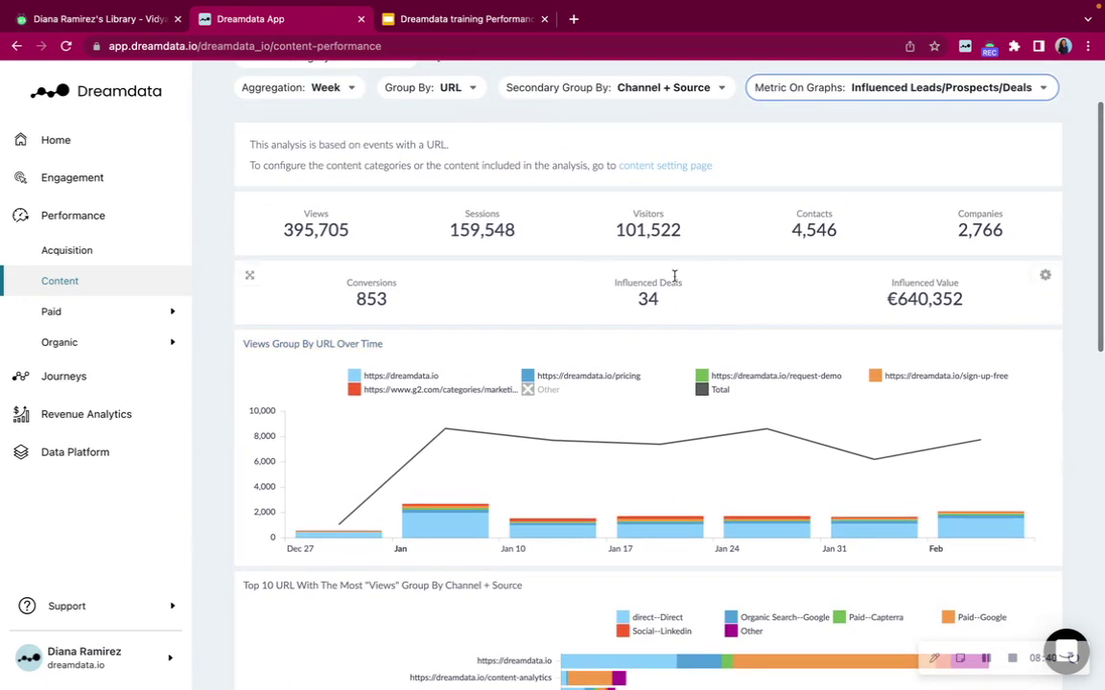
{"action": "scroll", "coordinate": [556, 268], "scroll_direction": "down", "scroll_amount": 1}
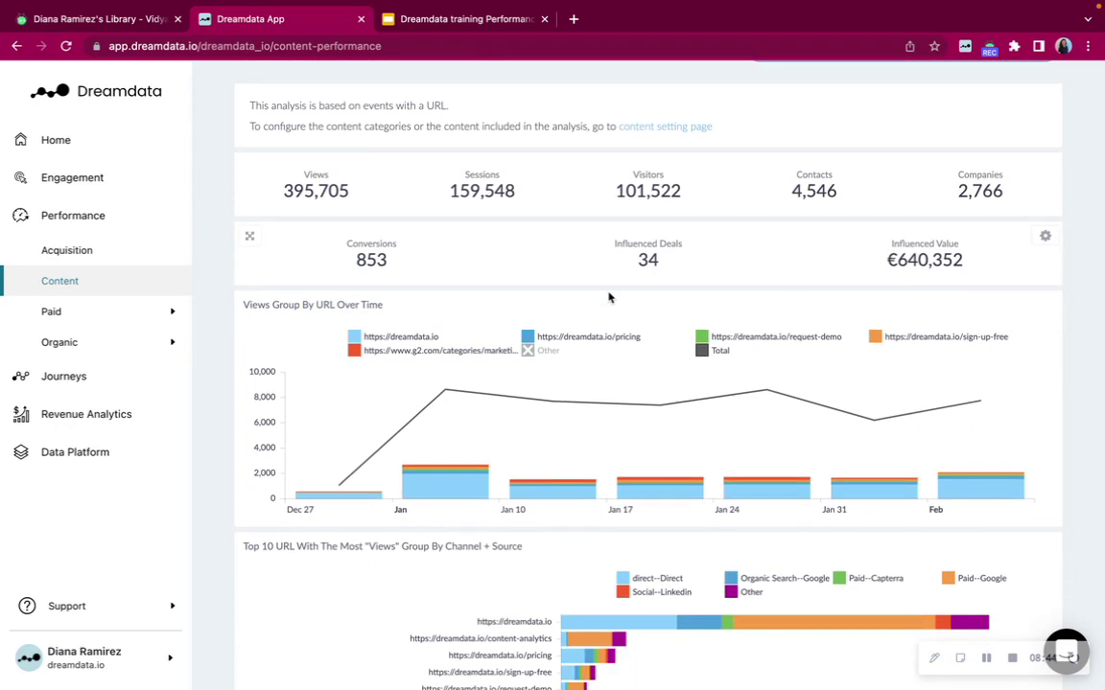
{"action": "scroll", "coordinate": [608, 297], "scroll_direction": "down", "scroll_amount": 4}
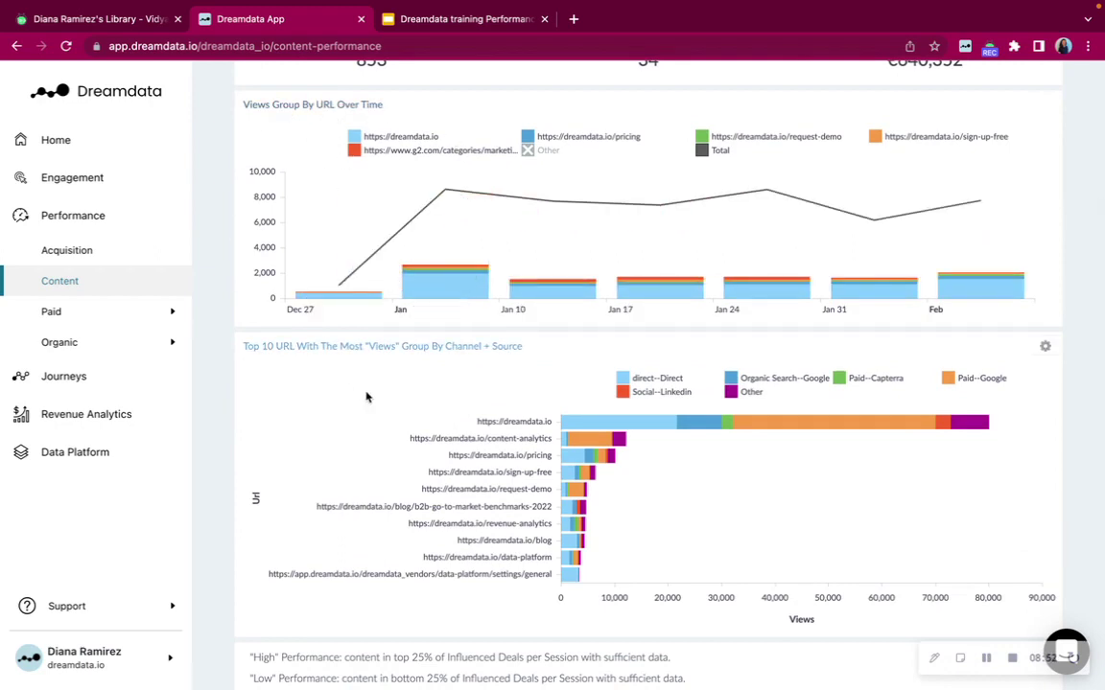
{"action": "scroll", "coordinate": [365, 397], "scroll_direction": "down", "scroll_amount": 5}
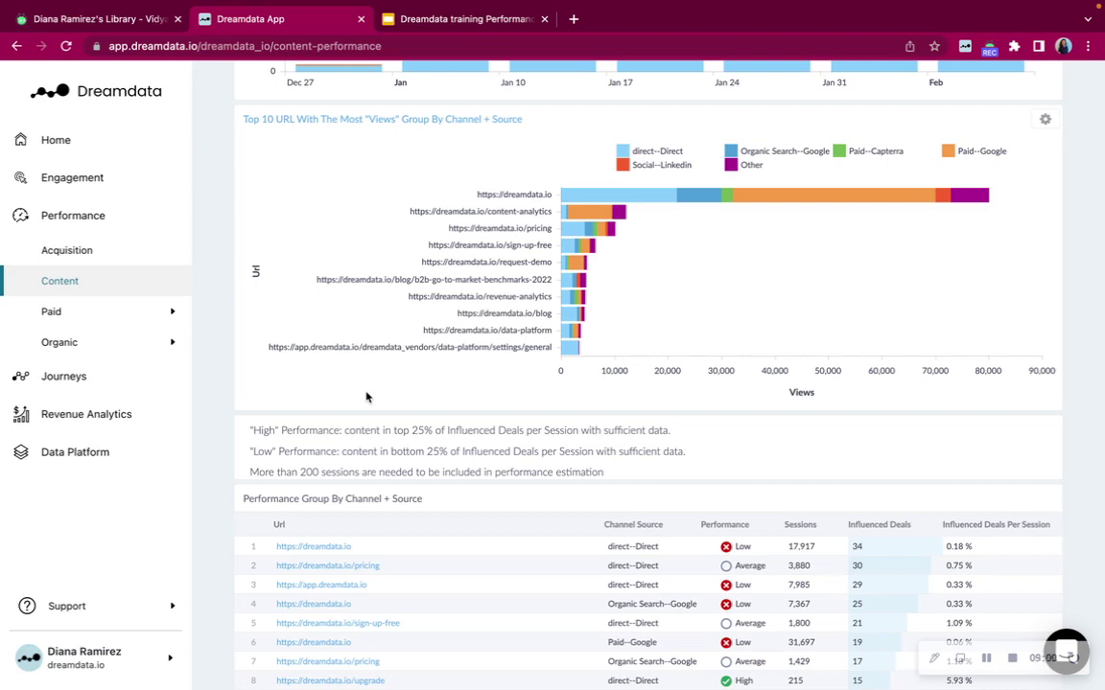
{"action": "mouse_move", "coordinate": [636, 205]}
{"action": "scroll", "coordinate": [464, 389], "scroll_direction": "down", "scroll_amount": 5}
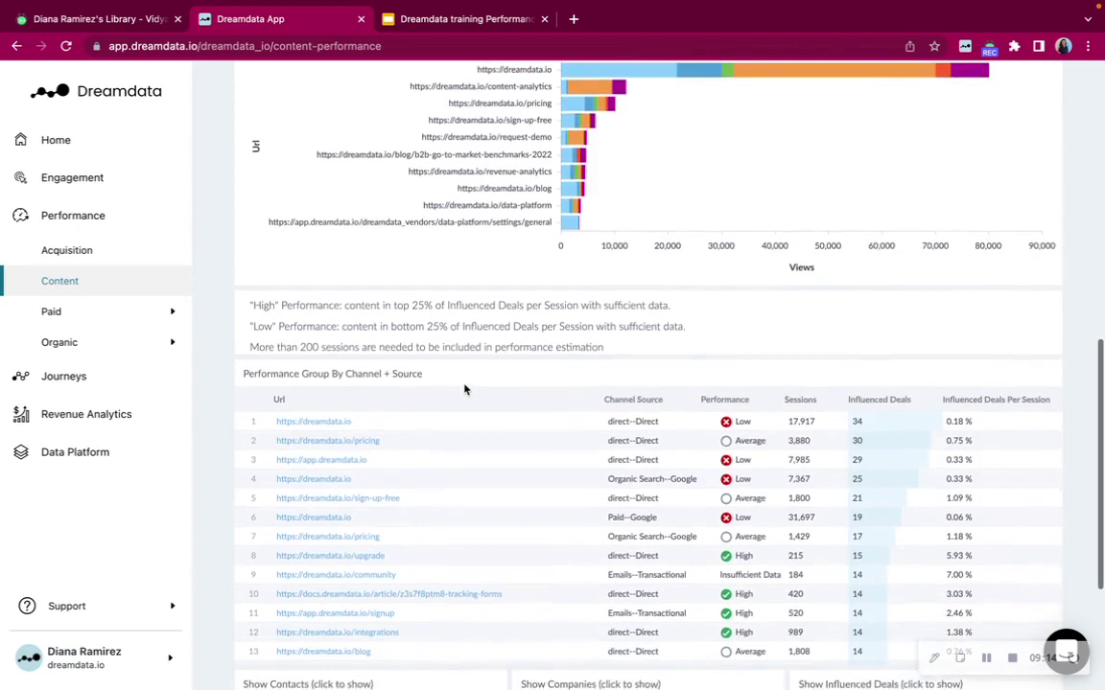
Review the content performance table's columns, from URL and channel source across to influenced value, conversions and conversion rate.
{"action": "mouse_move", "coordinate": [357, 280]}
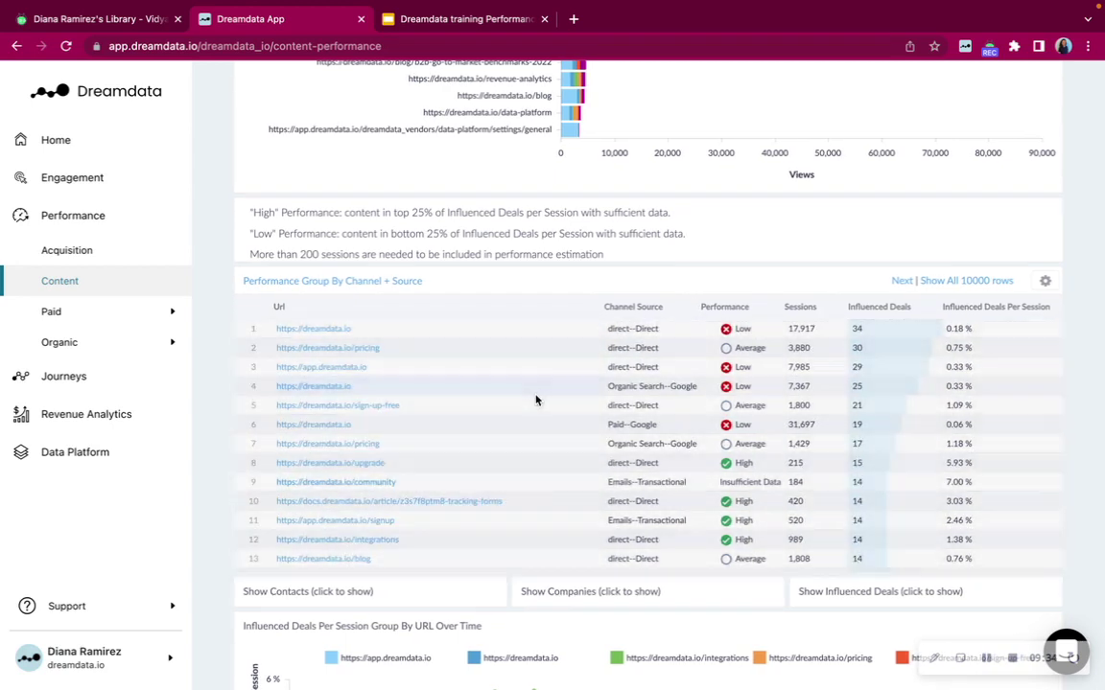
{"action": "scroll", "coordinate": [693, 386], "scroll_direction": "right", "scroll_amount": 5}
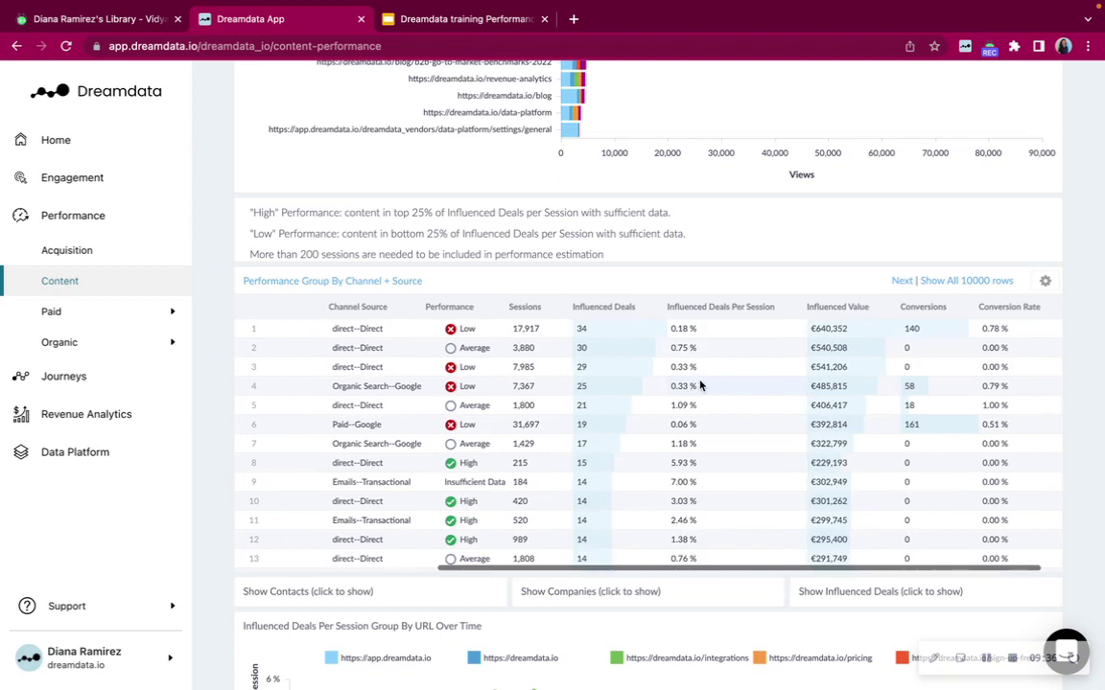
{"action": "scroll", "coordinate": [698, 385], "scroll_direction": "left", "scroll_amount": 5}
{"action": "scroll", "coordinate": [698, 385], "scroll_direction": "right", "scroll_amount": 6}
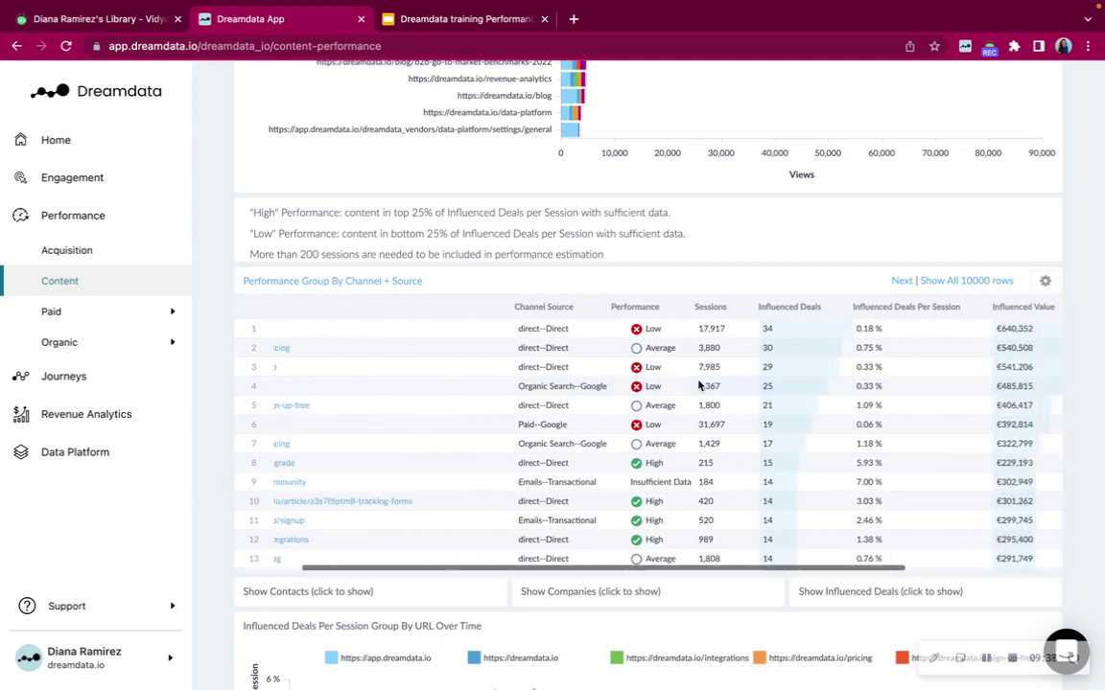
{"action": "scroll", "coordinate": [698, 385], "scroll_direction": "left", "scroll_amount": 2}
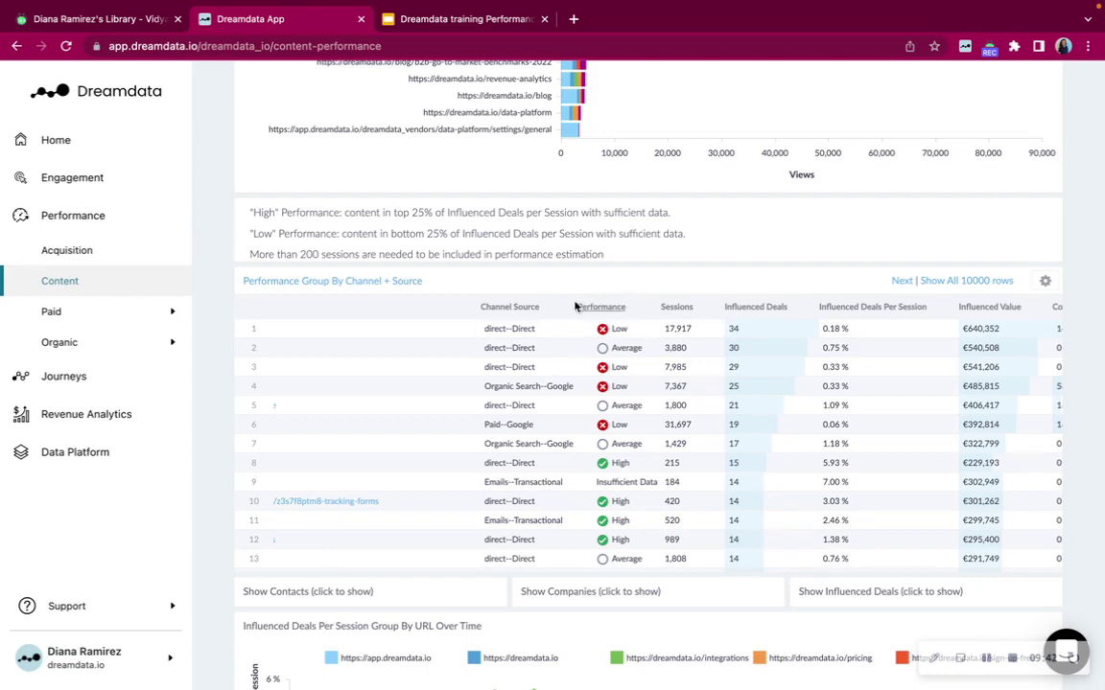
{"action": "scroll", "coordinate": [603, 319], "scroll_direction": "down", "scroll_amount": 1}
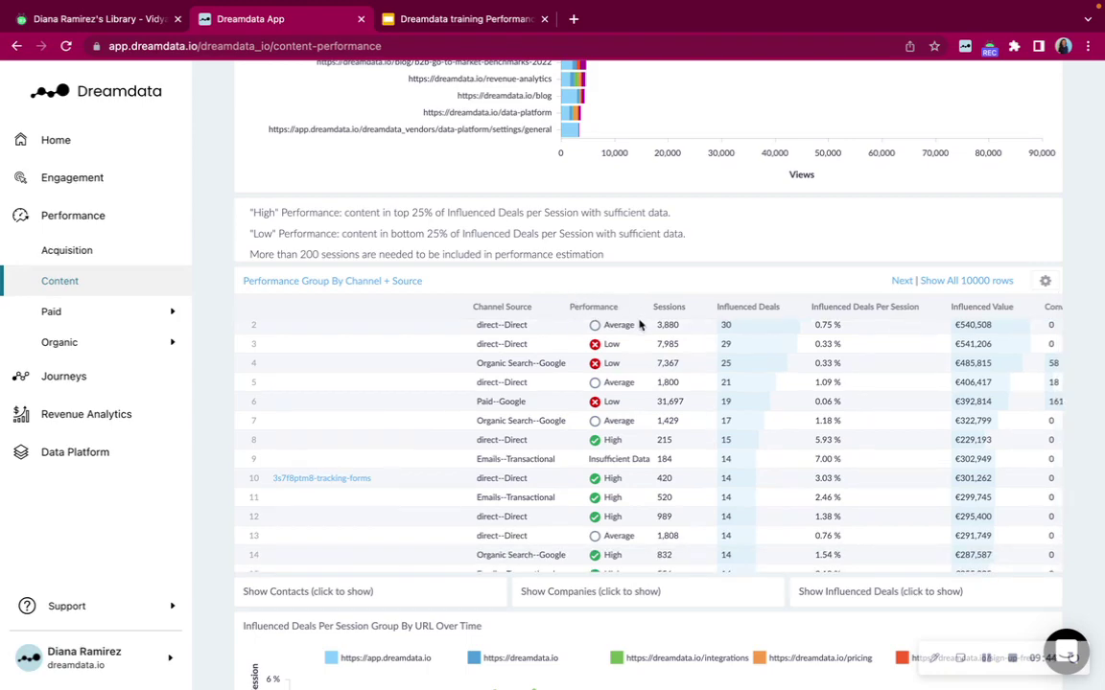
{"action": "scroll", "coordinate": [633, 326], "scroll_direction": "up", "scroll_amount": 2}
{"action": "scroll", "coordinate": [622, 347], "scroll_direction": "down", "scroll_amount": 2}
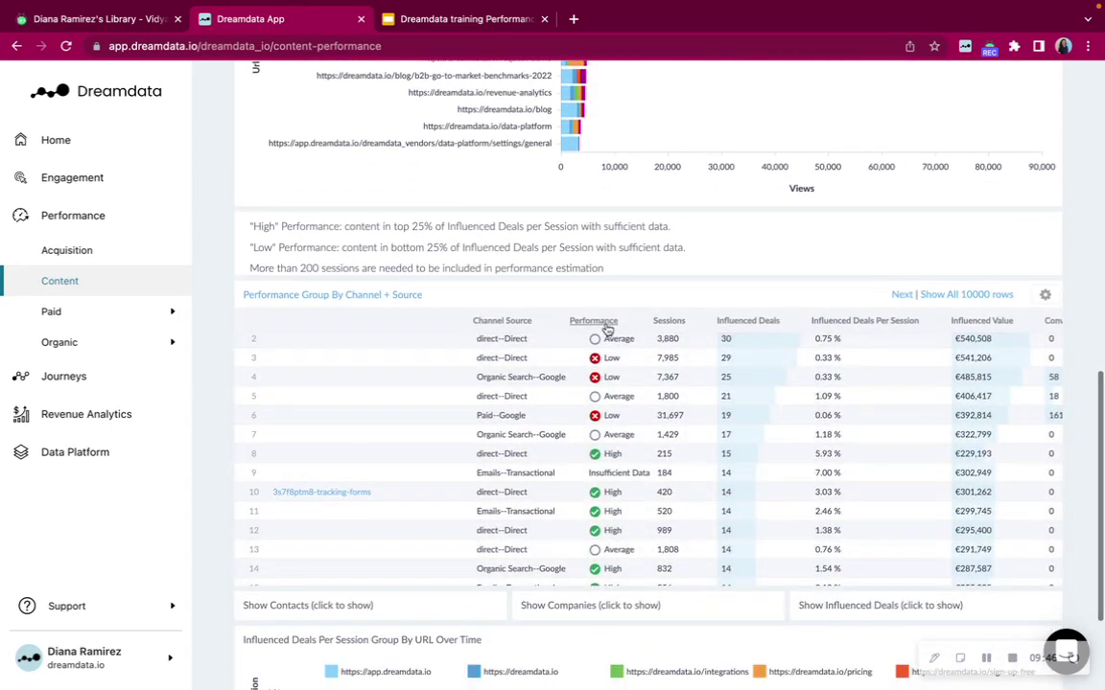
Sort the content table by Performance in ascending, then descending order, and restore its original order.
{"action": "left_click", "coordinate": [596, 322]}
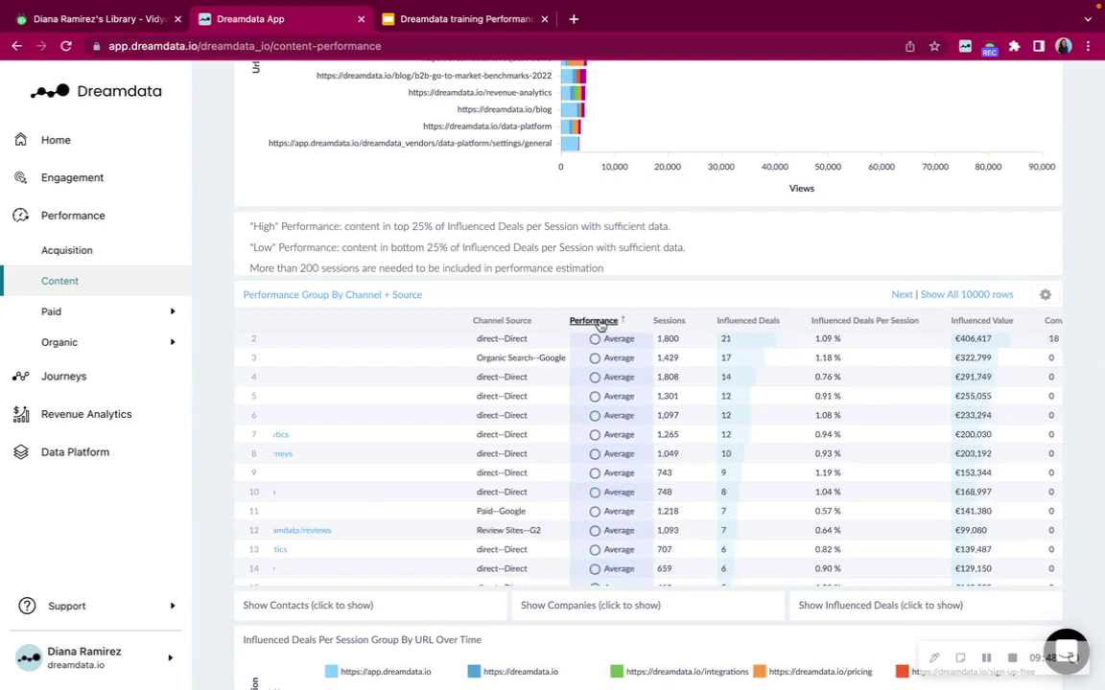
{"action": "left_click", "coordinate": [600, 324]}
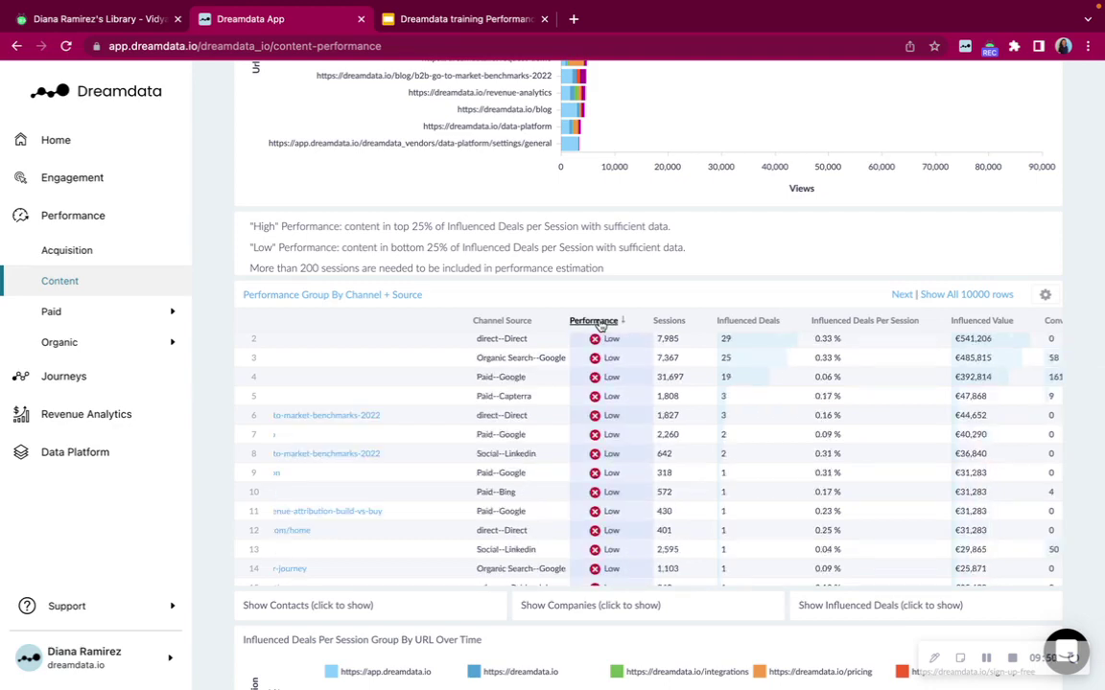
{"action": "left_click", "coordinate": [600, 323]}
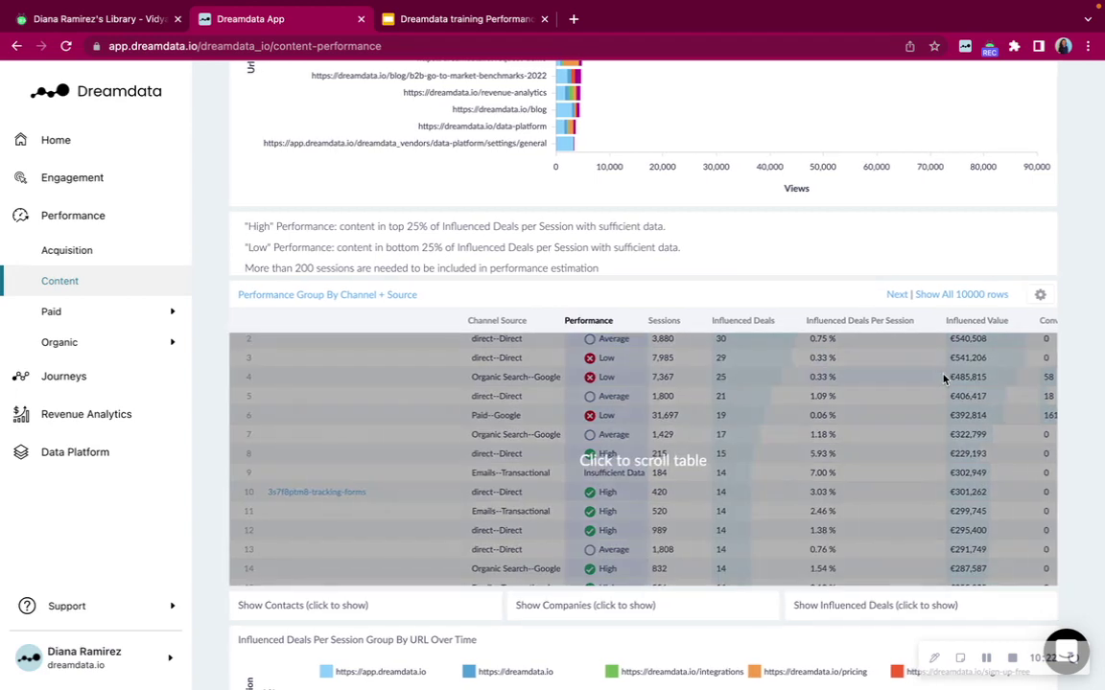
Review more rows of the content performance table, the contacts, companies and influenced deals lists, and the influenced-deals-per-session chart.
{"action": "scroll", "coordinate": [900, 384], "scroll_direction": "right", "scroll_amount": 3}
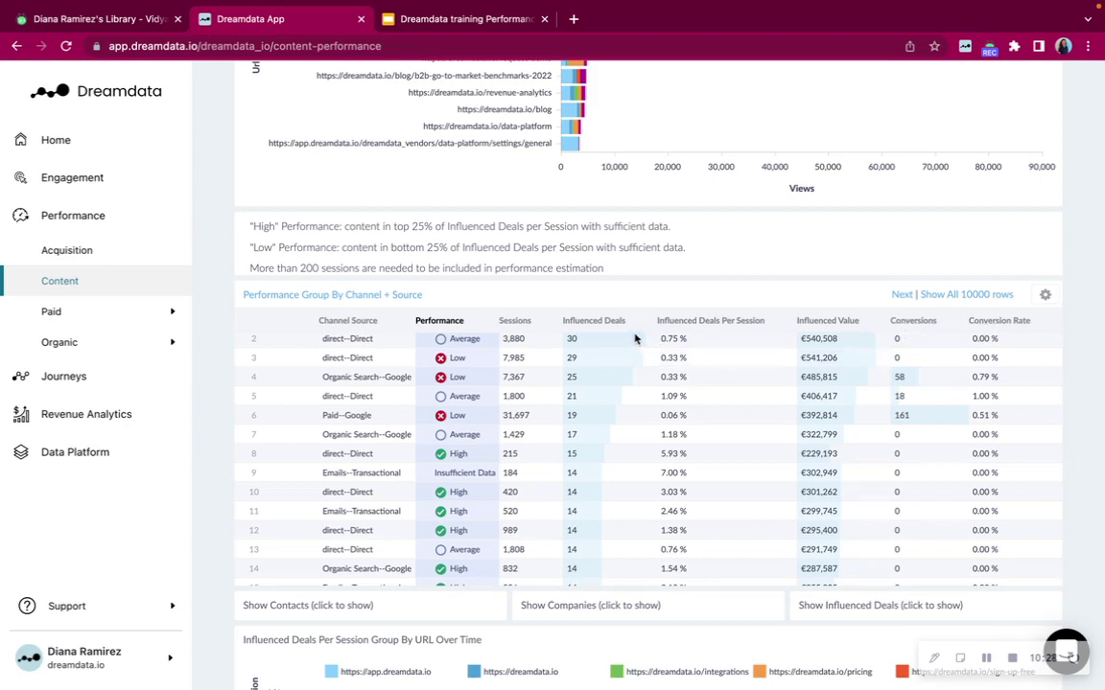
{"action": "scroll", "coordinate": [704, 389], "scroll_direction": "down", "scroll_amount": 5}
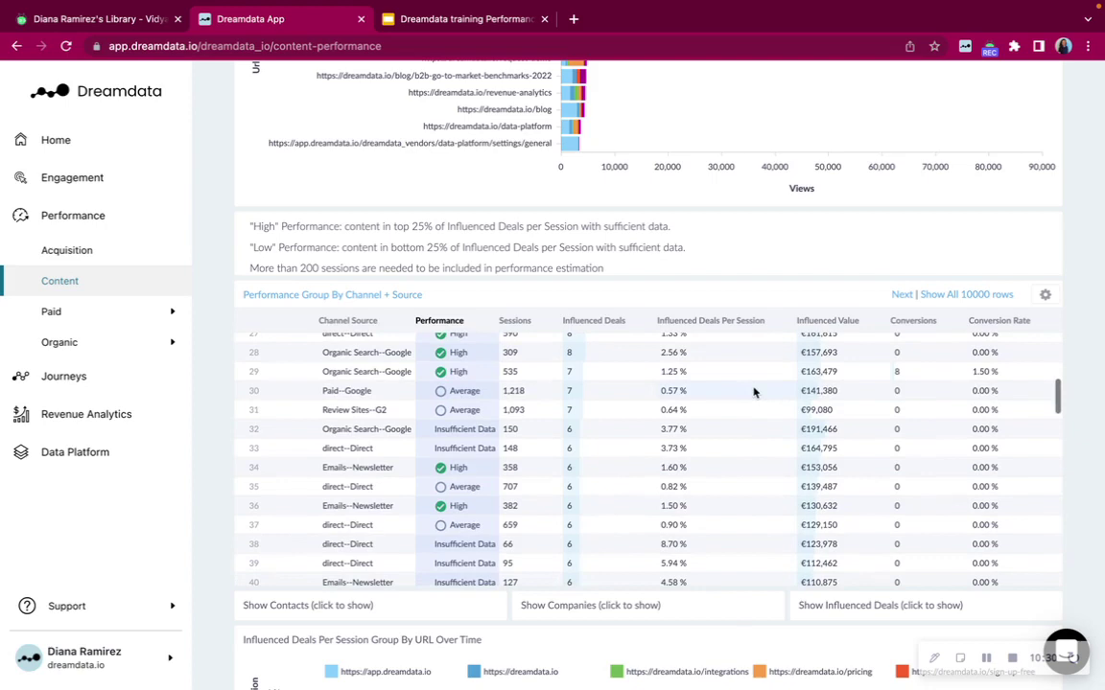
{"action": "scroll", "coordinate": [1085, 407], "scroll_direction": "down", "scroll_amount": 2}
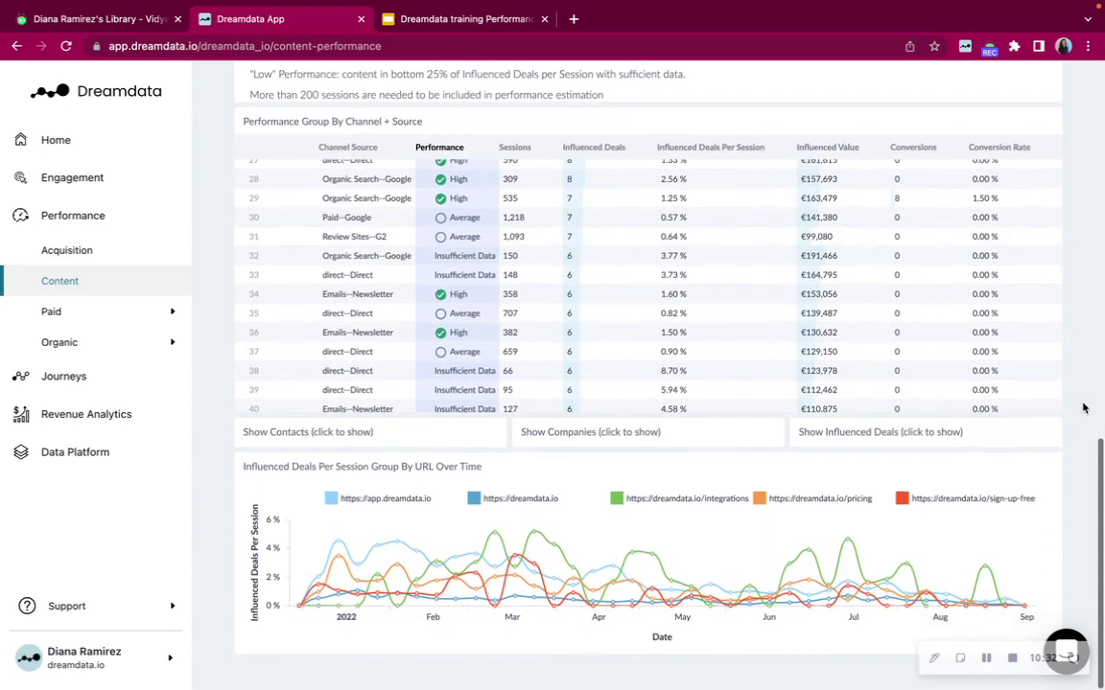
{"action": "left_click", "coordinate": [465, 438]}
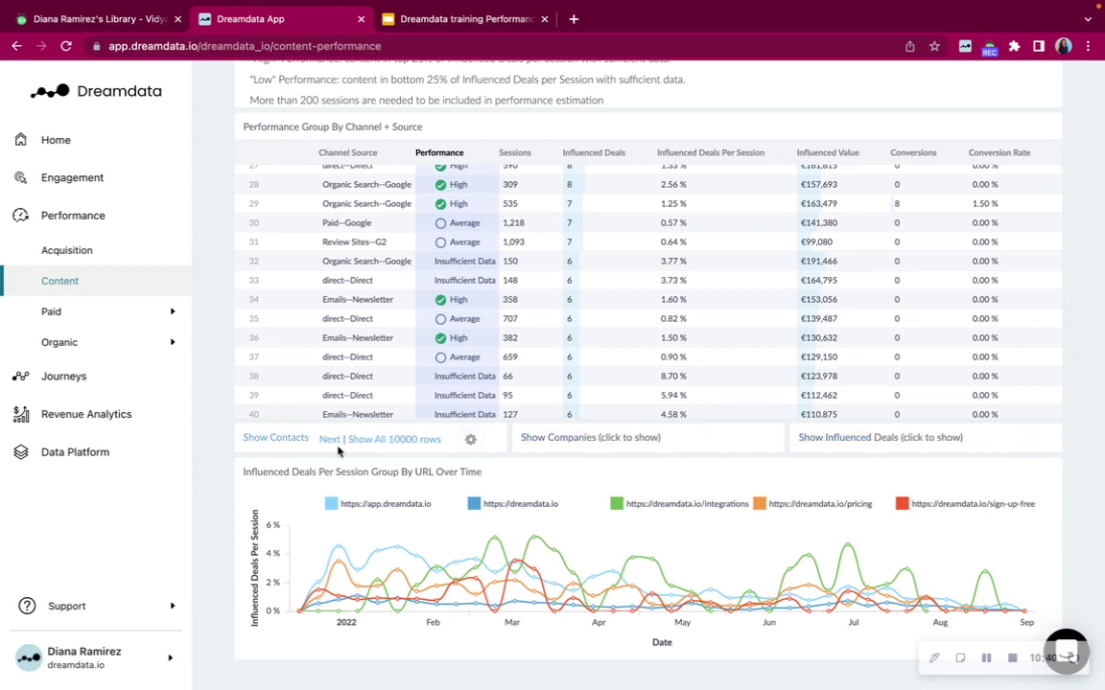
Open the paid ROAS report and review its cost, traffic, deal, cost-per-acquisition and return-on-ad-spend totals.
{"action": "mouse_move", "coordinate": [70, 322]}
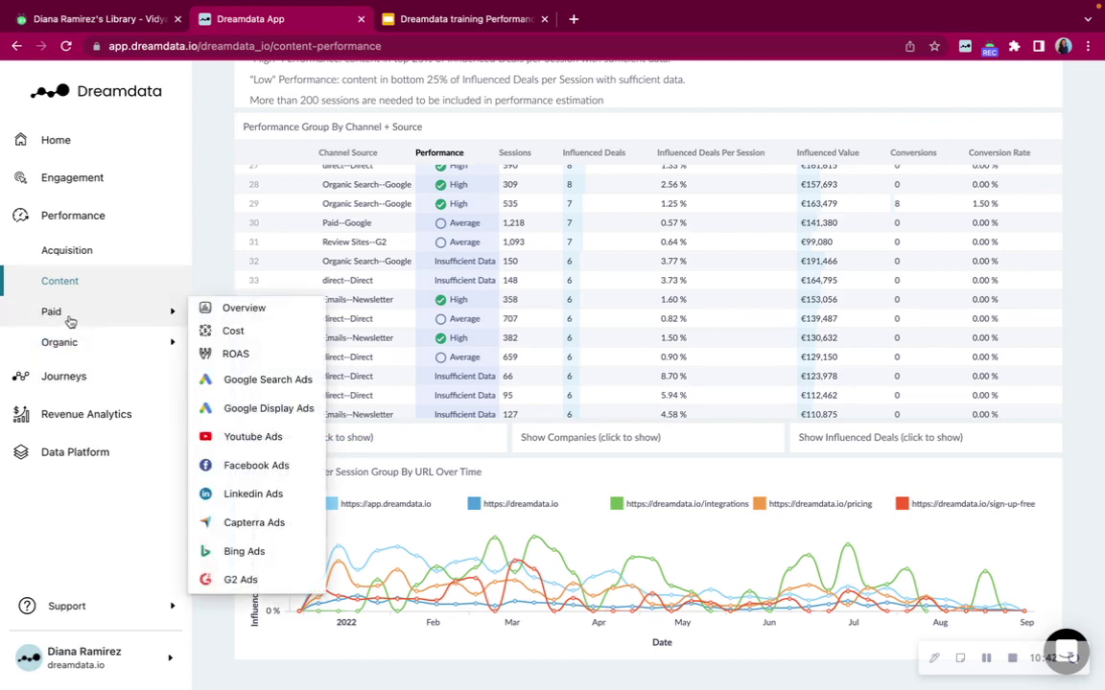
{"action": "left_click", "coordinate": [232, 357]}
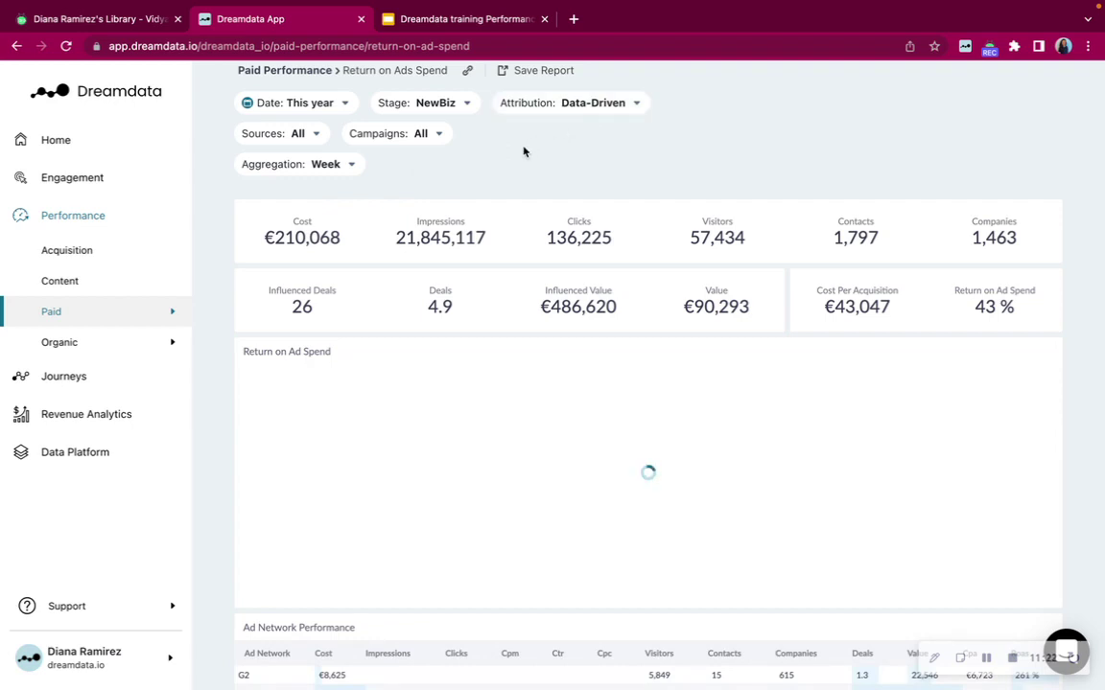
{"action": "scroll", "coordinate": [524, 151], "scroll_direction": "down", "scroll_amount": 1}
{"action": "scroll", "coordinate": [523, 152], "scroll_direction": "down", "scroll_amount": 1}
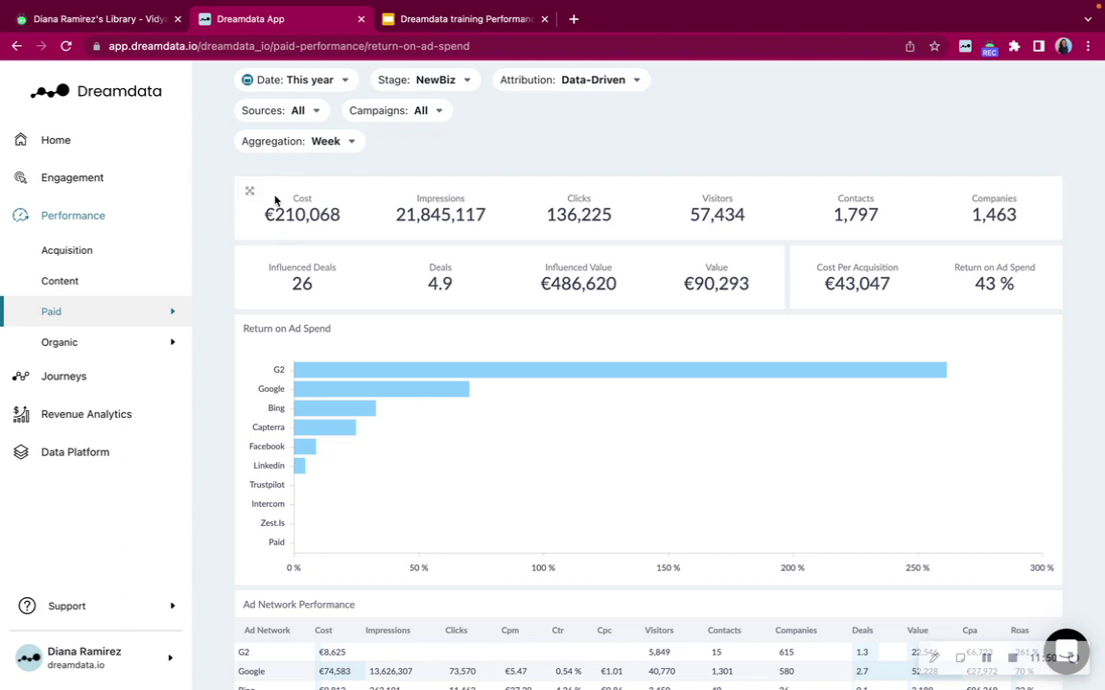
{"action": "scroll", "coordinate": [275, 199], "scroll_direction": "up", "scroll_amount": 1}
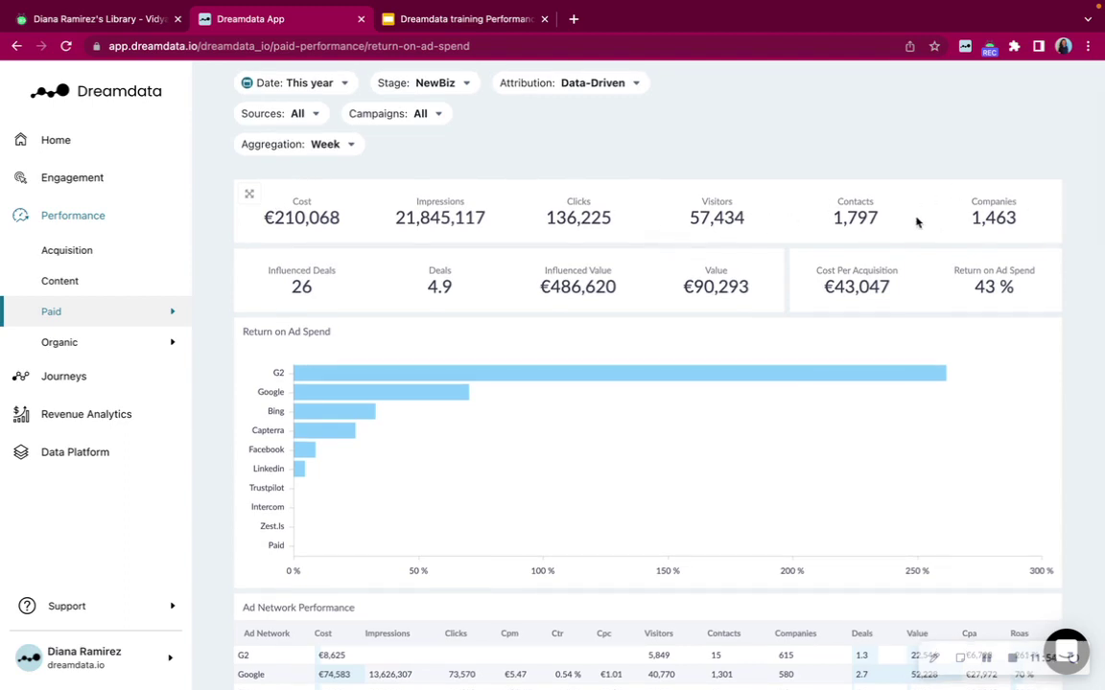
{"action": "scroll", "coordinate": [730, 205], "scroll_direction": "up", "scroll_amount": 1}
{"action": "scroll", "coordinate": [730, 206], "scroll_direction": "up", "scroll_amount": 1}
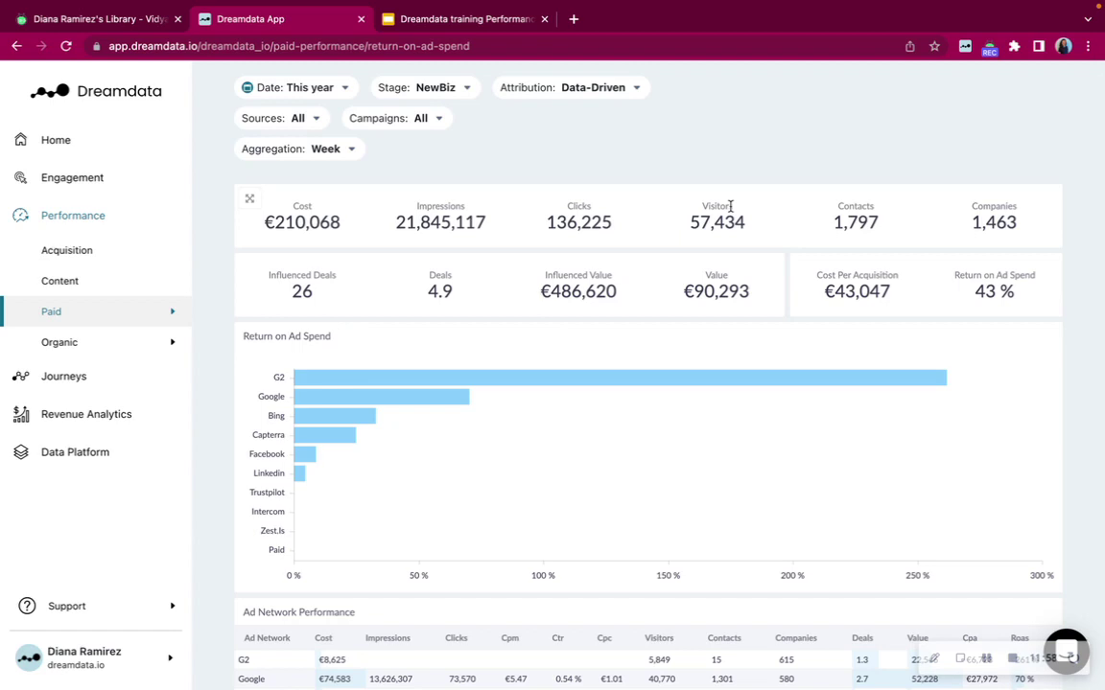
Examine the Return on Ad Spend chart by network, the Ad Network Performance table and its options, and the over-time chart.
{"action": "scroll", "coordinate": [604, 249], "scroll_direction": "down", "scroll_amount": 5}
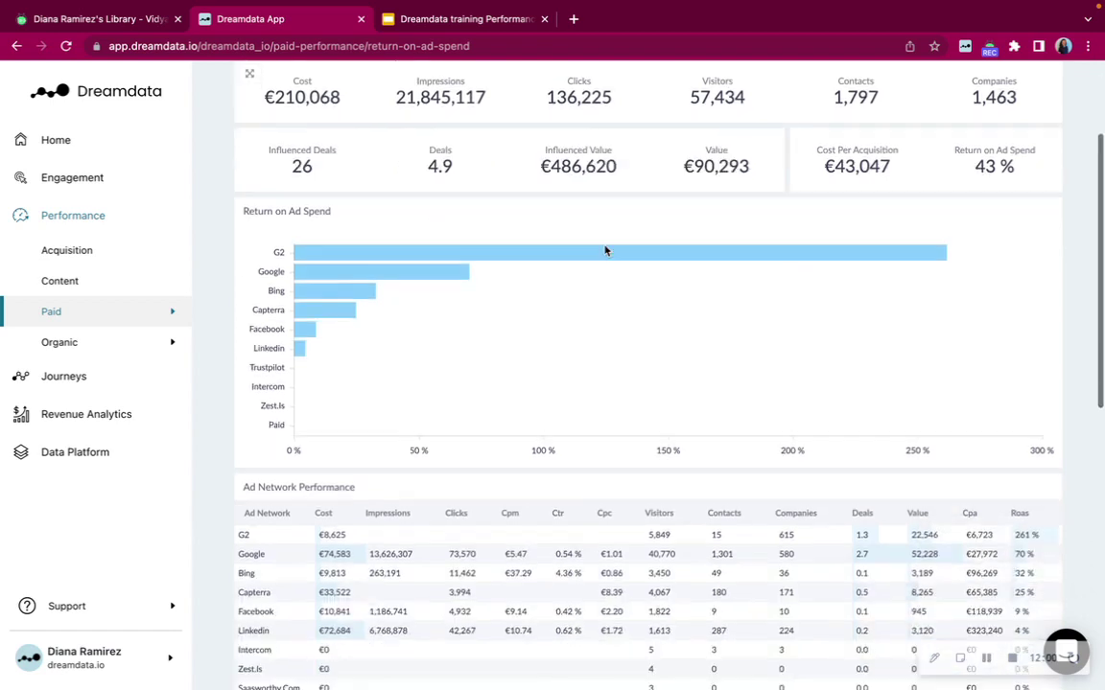
{"action": "scroll", "coordinate": [604, 250], "scroll_direction": "down", "scroll_amount": 1}
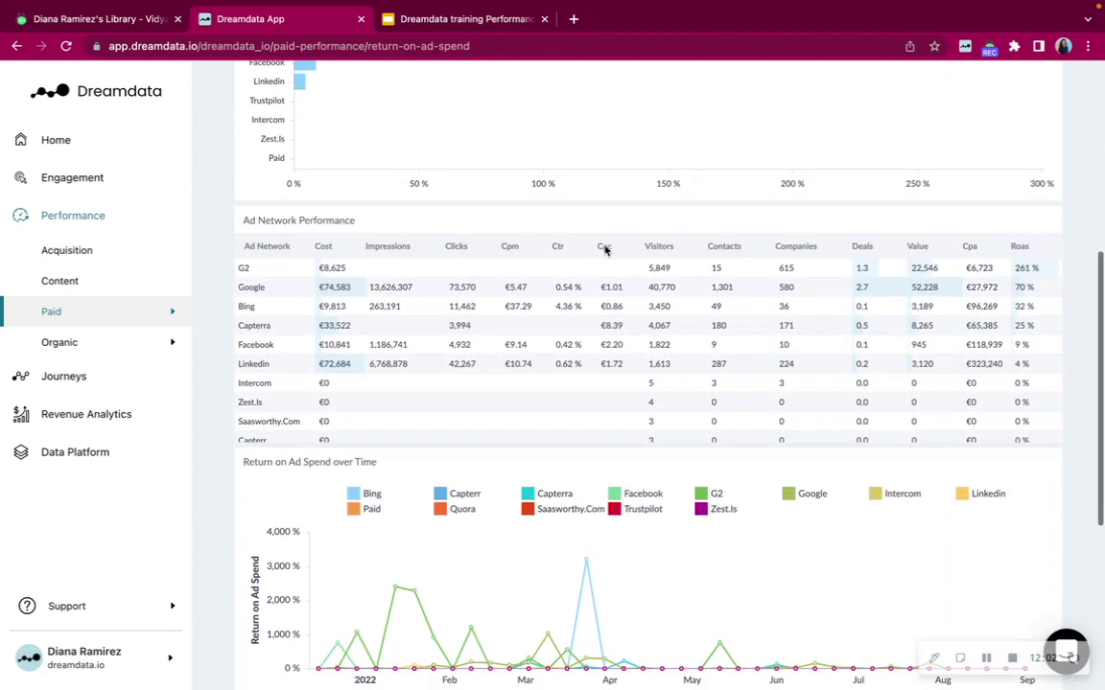
{"action": "scroll", "coordinate": [604, 249], "scroll_direction": "up", "scroll_amount": 3}
{"action": "scroll", "coordinate": [604, 249], "scroll_direction": "up", "scroll_amount": 1}
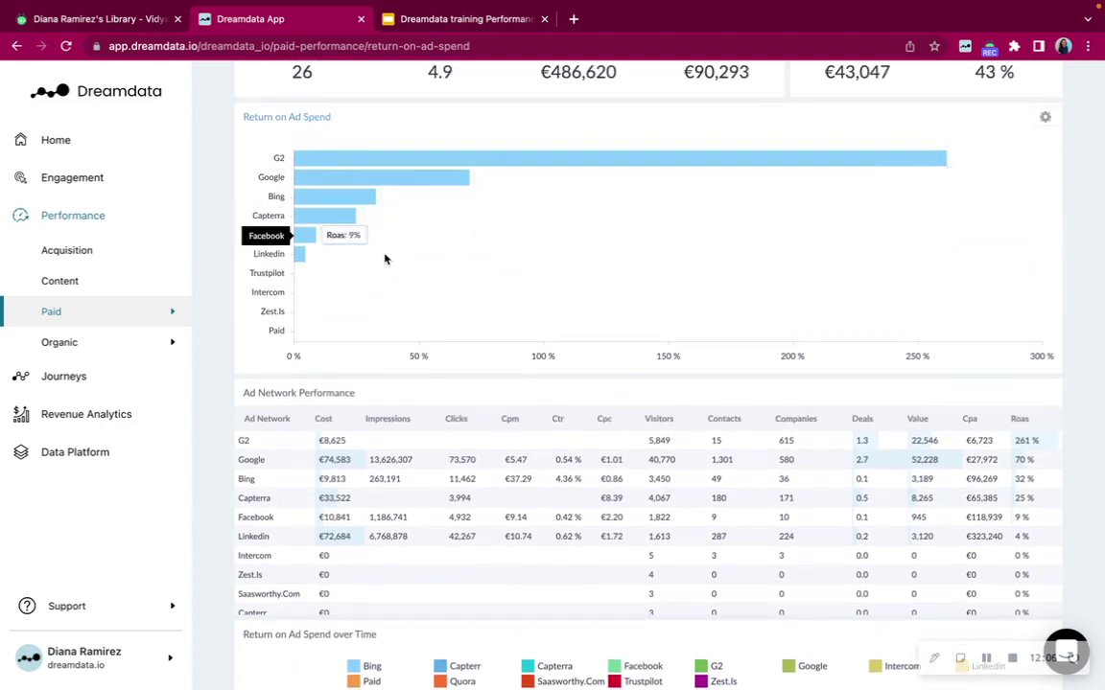
{"action": "scroll", "coordinate": [397, 261], "scroll_direction": "down", "scroll_amount": 1}
{"action": "scroll", "coordinate": [398, 260], "scroll_direction": "down", "scroll_amount": 4}
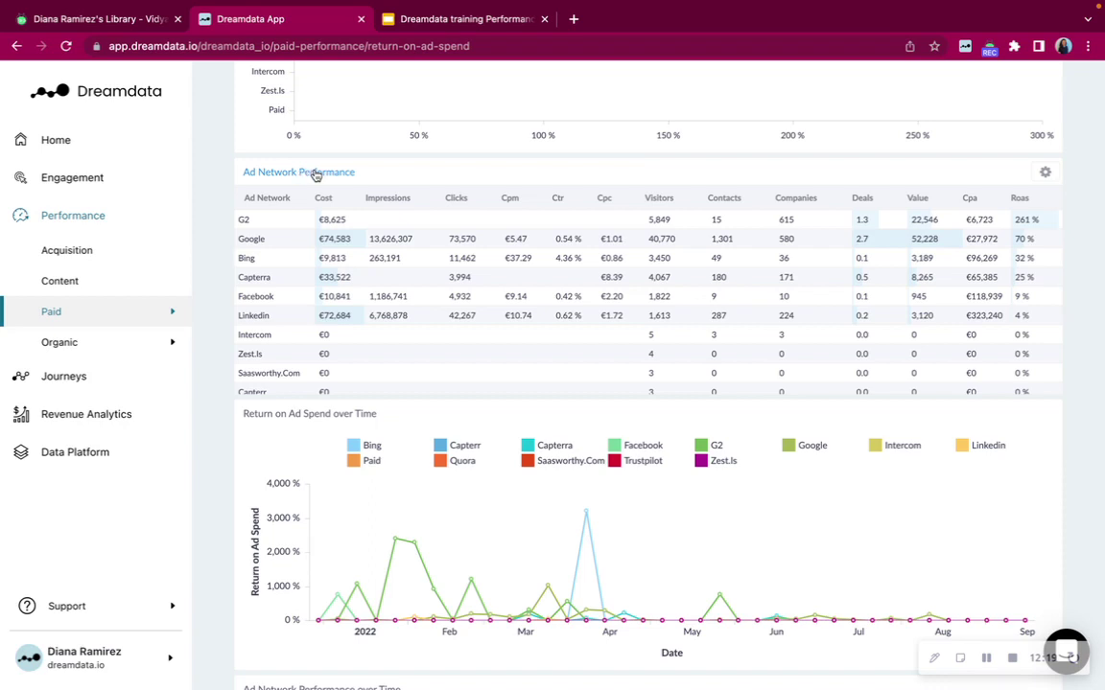
{"action": "left_click", "coordinate": [1046, 175]}
Look over the available Organic and Paid reports, open Google Search Ads, and review its funnel and cost metrics.
{"action": "mouse_move", "coordinate": [64, 353]}
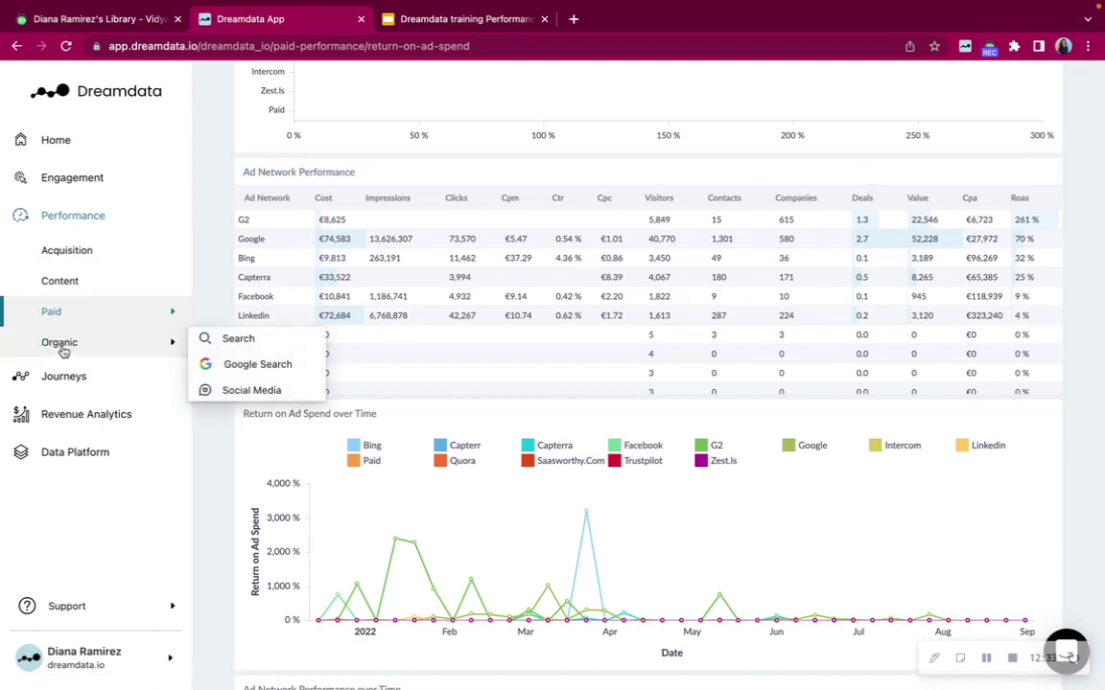
{"action": "mouse_move", "coordinate": [171, 315]}
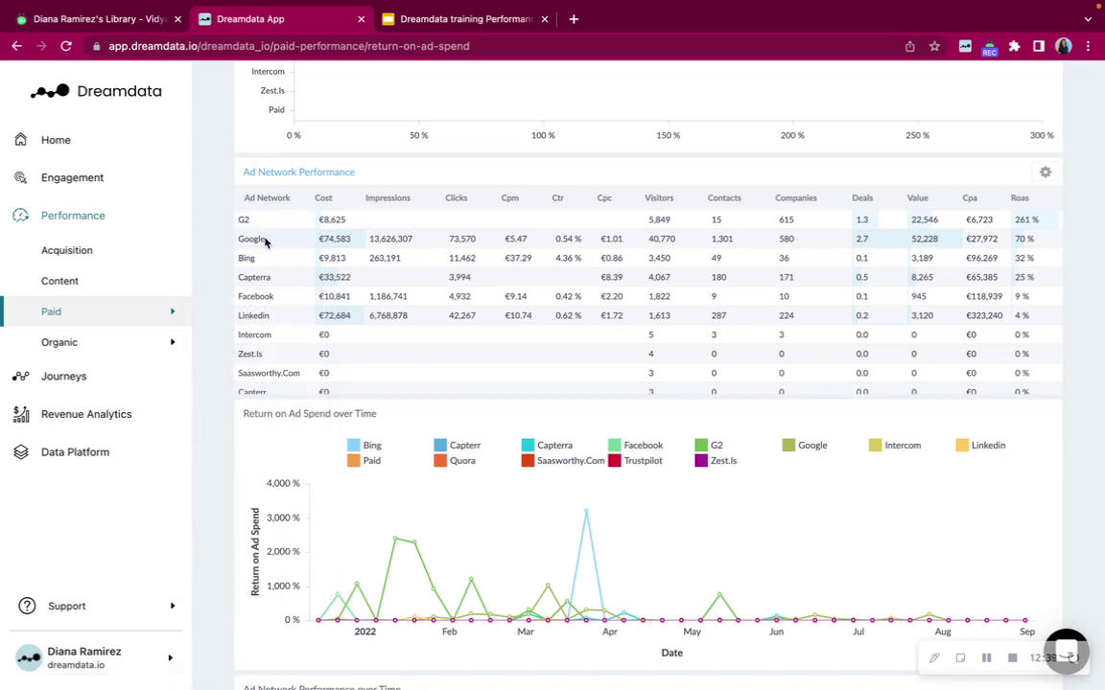
{"action": "mouse_move", "coordinate": [65, 322]}
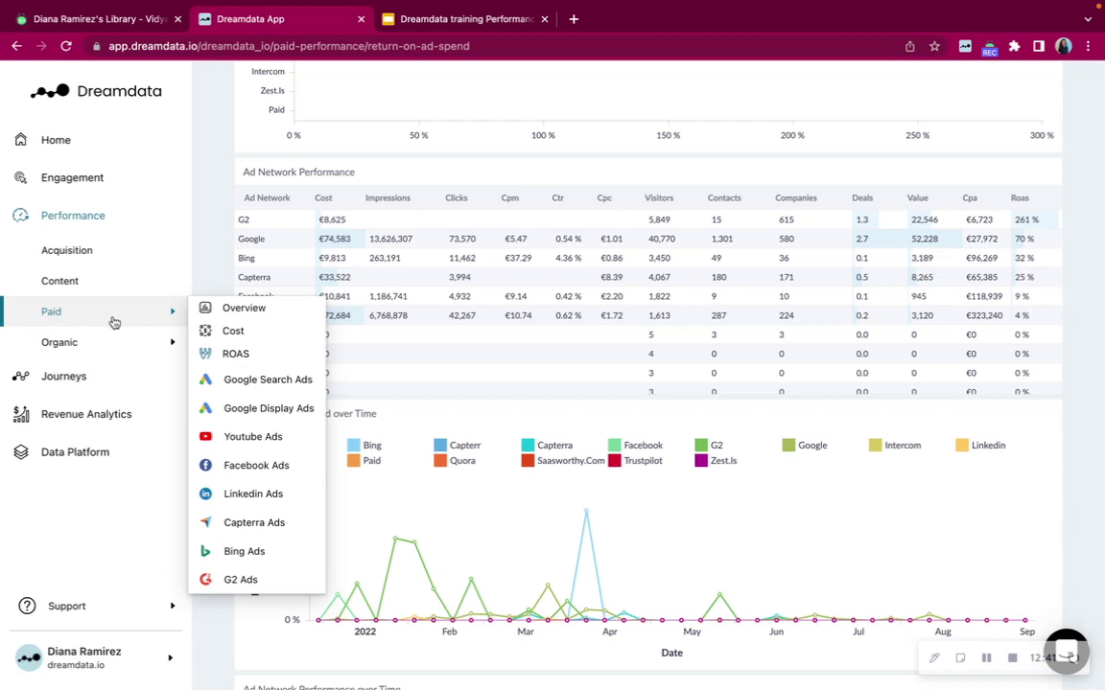
{"action": "left_click", "coordinate": [266, 383]}
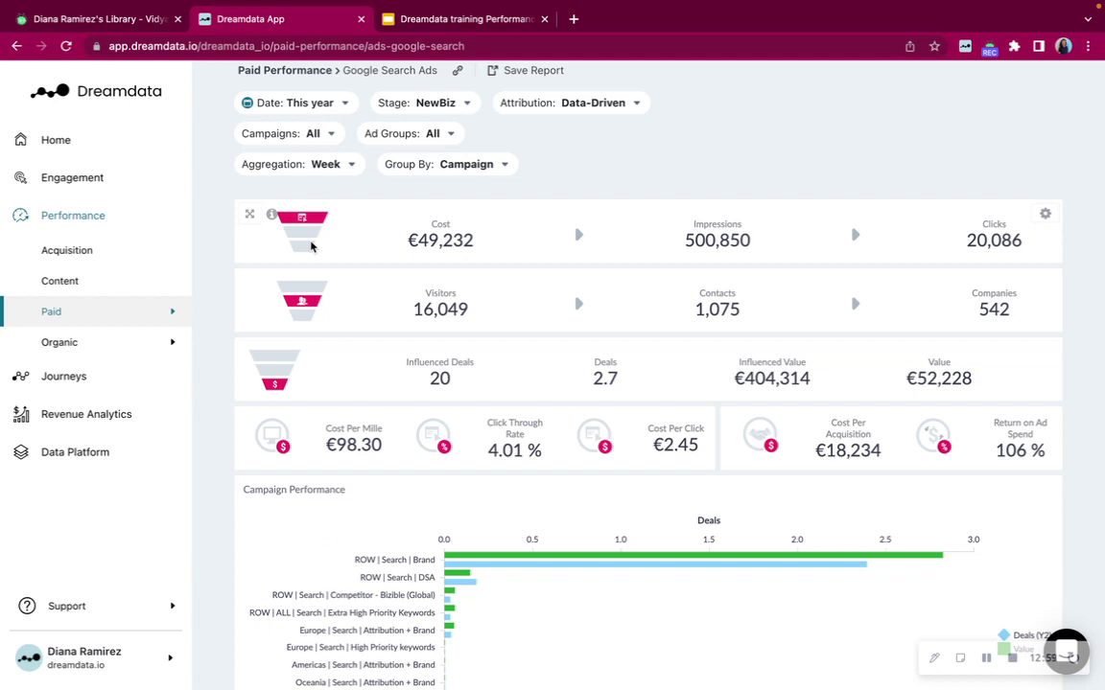
{"action": "scroll", "coordinate": [310, 246], "scroll_direction": "down", "scroll_amount": 1}
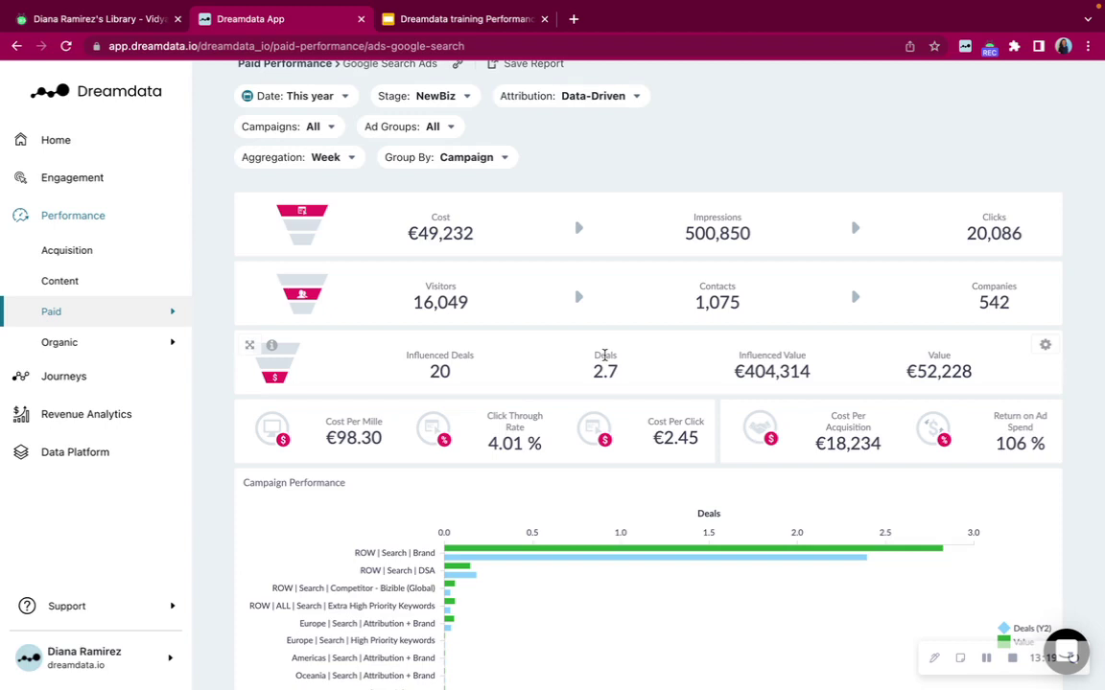
Review the Google Search Ads funnel metrics and the available Group By options, such as Ad Group, Keyword and Bid Strategy.
{"action": "scroll", "coordinate": [604, 356], "scroll_direction": "down", "scroll_amount": 2}
{"action": "scroll", "coordinate": [518, 288], "scroll_direction": "up", "scroll_amount": 3}
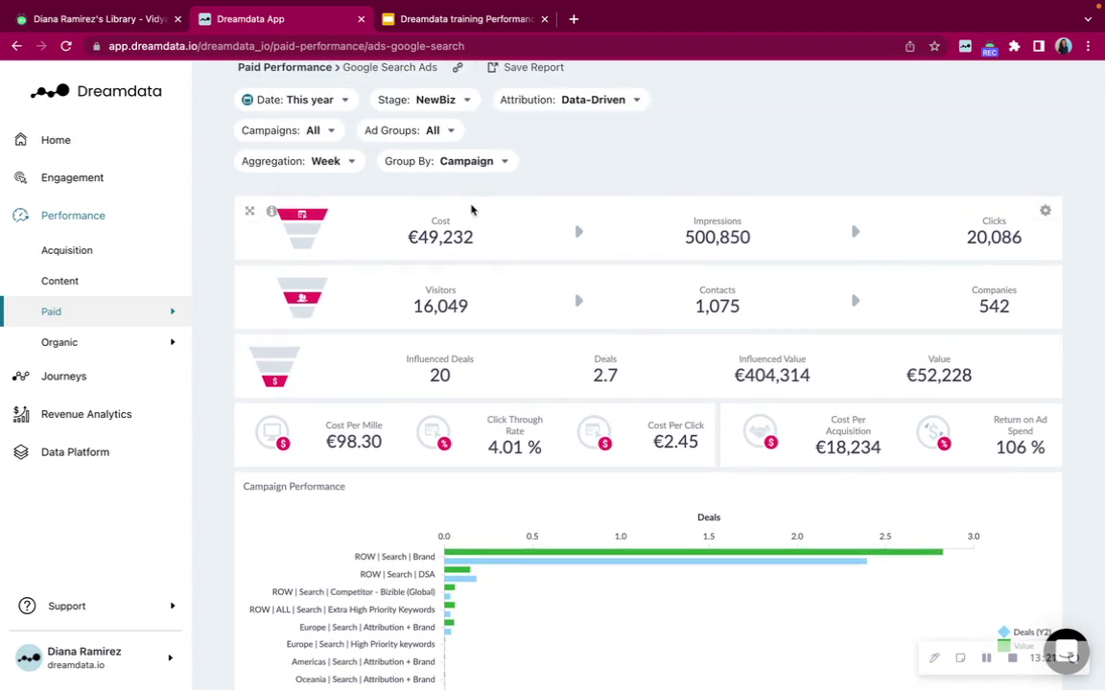
{"action": "left_click", "coordinate": [474, 165]}
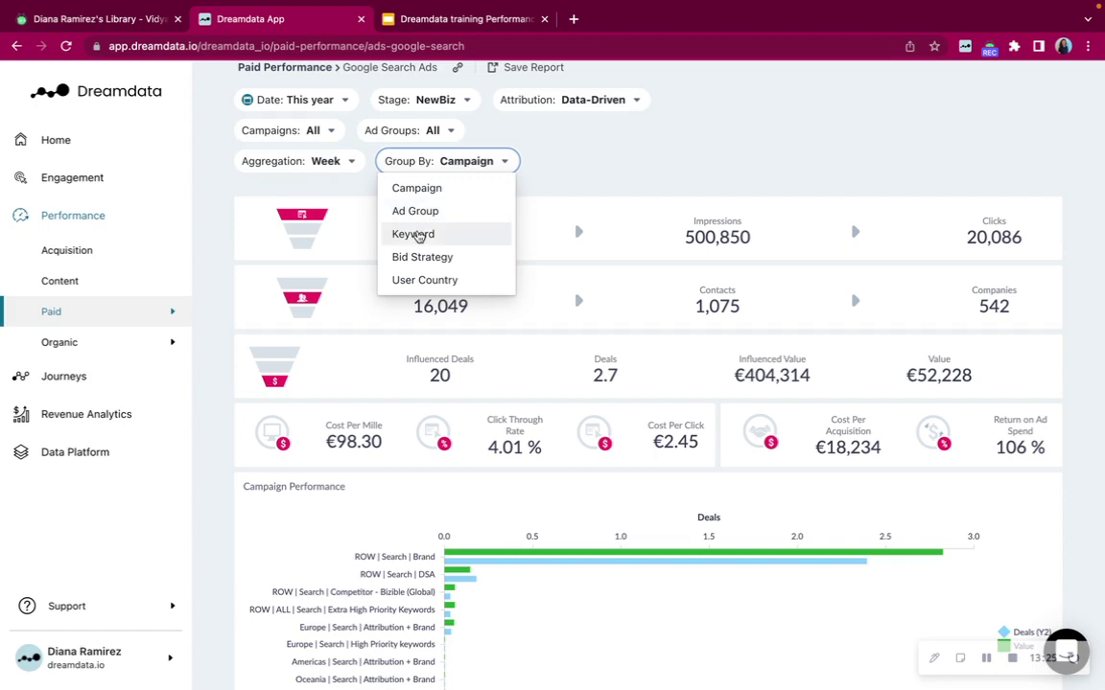
{"action": "left_click", "coordinate": [576, 156]}
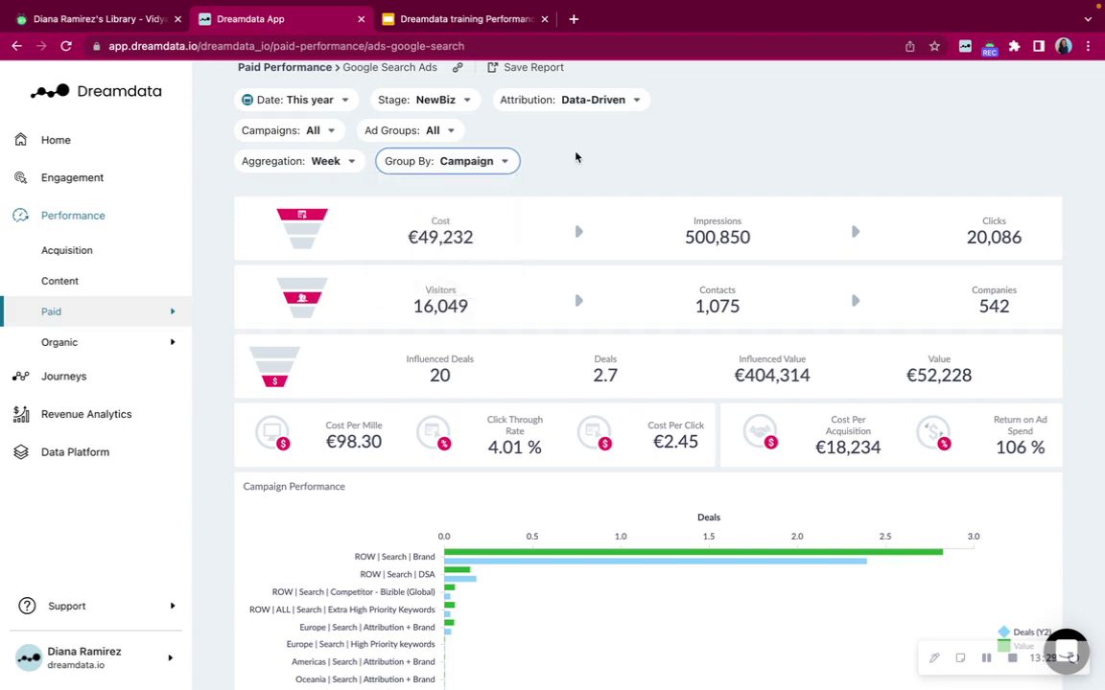
Examine the Campaign Performance chart by deals and value, the campaign table beneath it, and the table's download options.
{"action": "scroll", "coordinate": [565, 180], "scroll_direction": "down", "scroll_amount": 5}
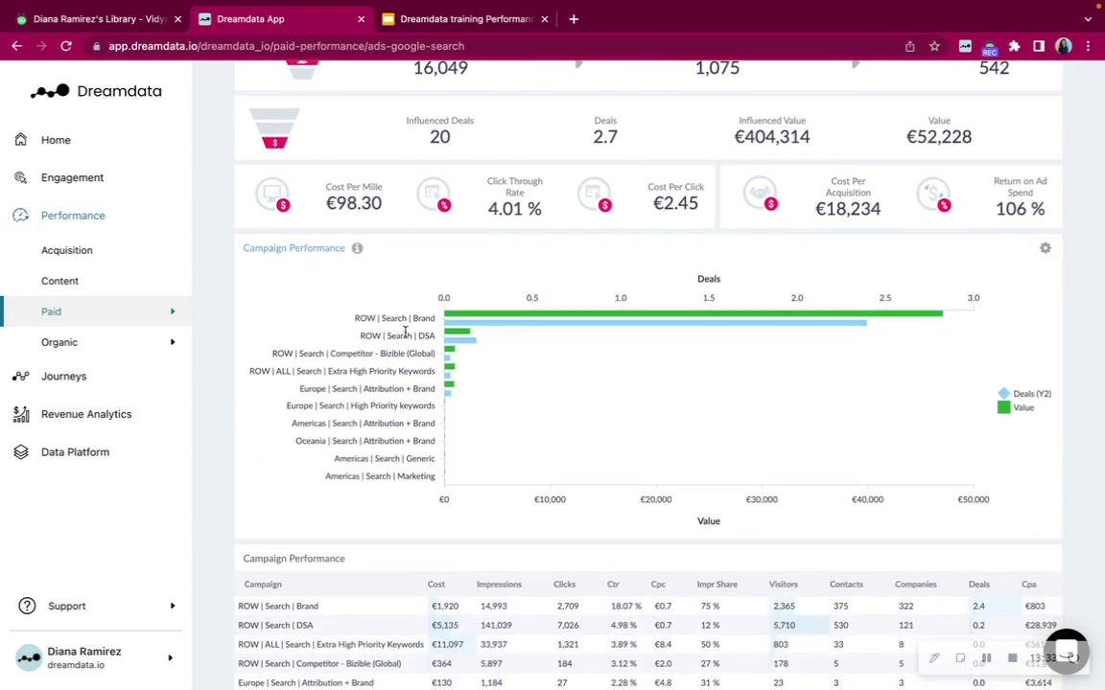
{"action": "scroll", "coordinate": [382, 317], "scroll_direction": "down", "scroll_amount": 6}
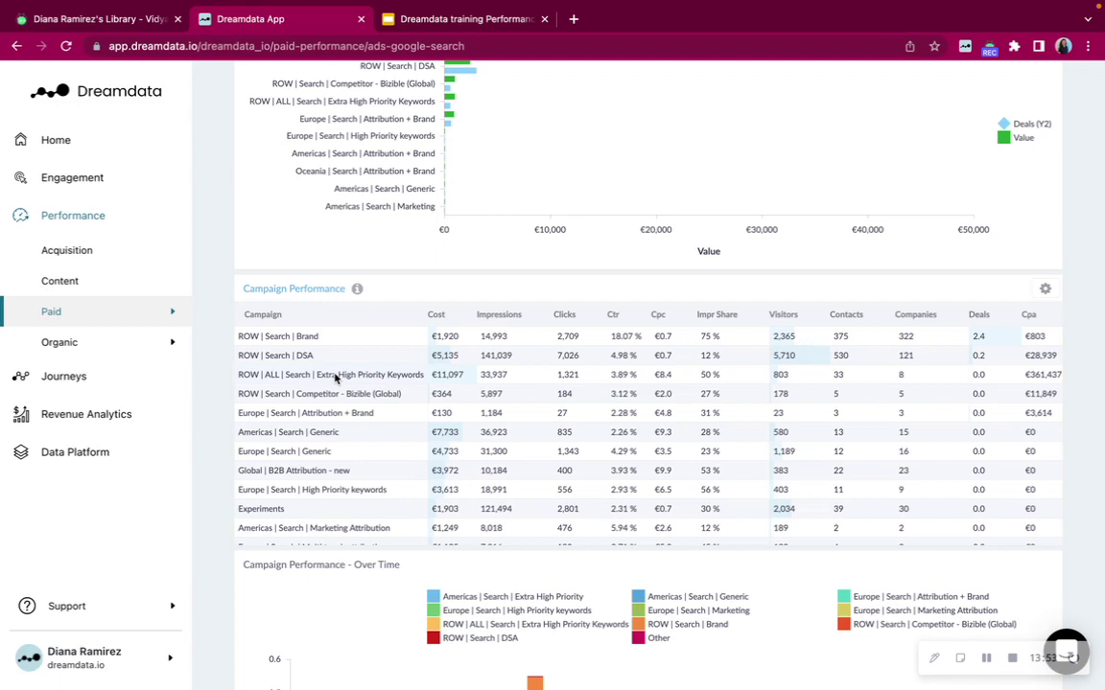
{"action": "left_click", "coordinate": [1045, 290]}
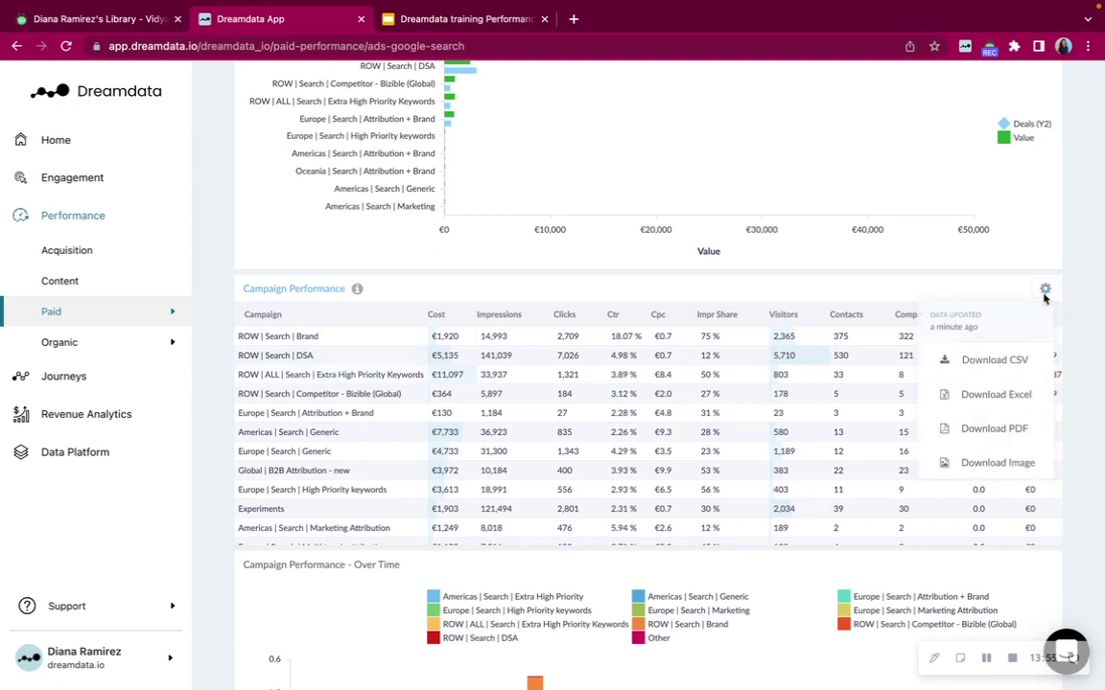
{"action": "left_click", "coordinate": [854, 289]}
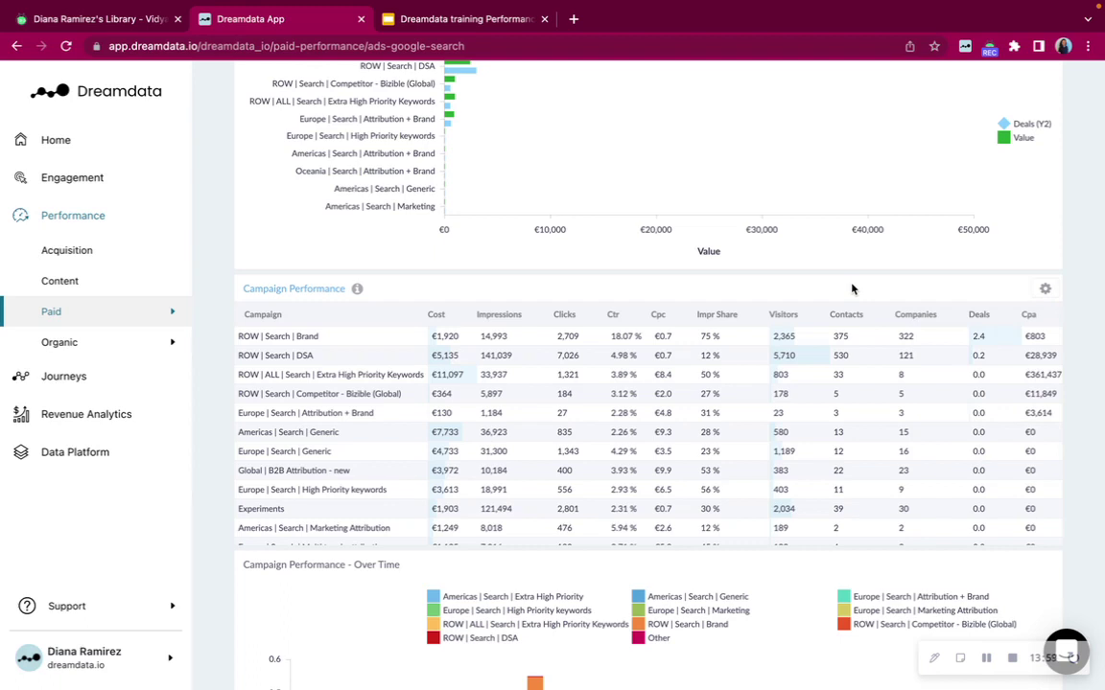
Review the Campaign Performance - Over Time chart and the Search Term Performance table.
{"action": "scroll", "coordinate": [472, 298], "scroll_direction": "down", "scroll_amount": 4}
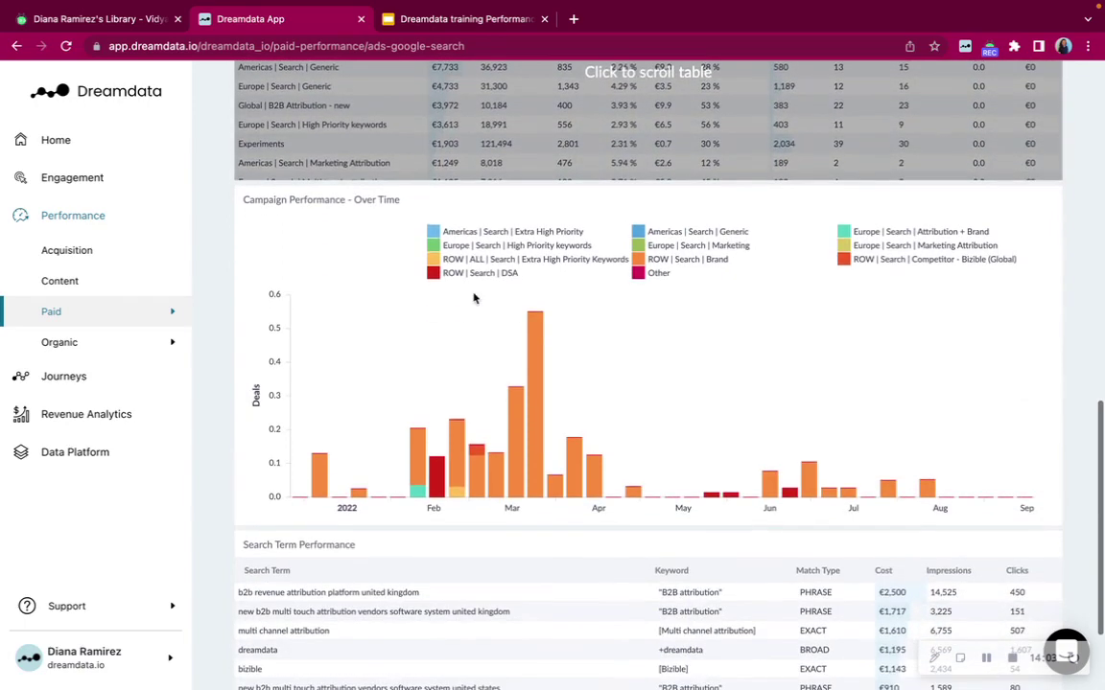
{"action": "scroll", "coordinate": [364, 302], "scroll_direction": "down", "scroll_amount": 1}
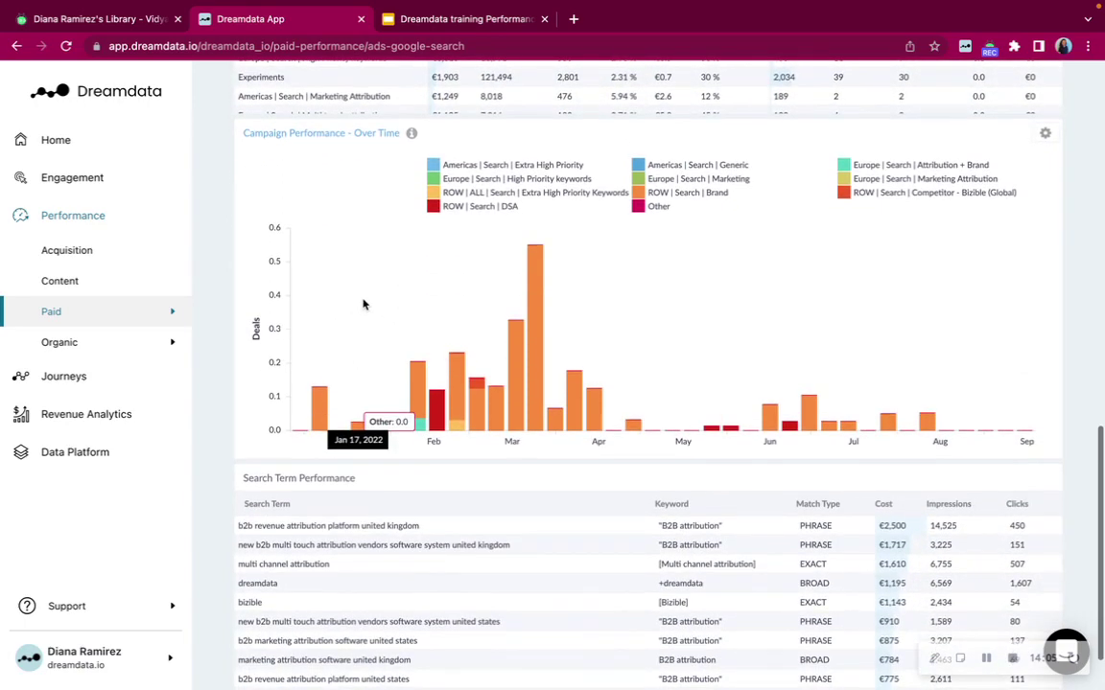
{"action": "scroll", "coordinate": [364, 304], "scroll_direction": "down", "scroll_amount": 1}
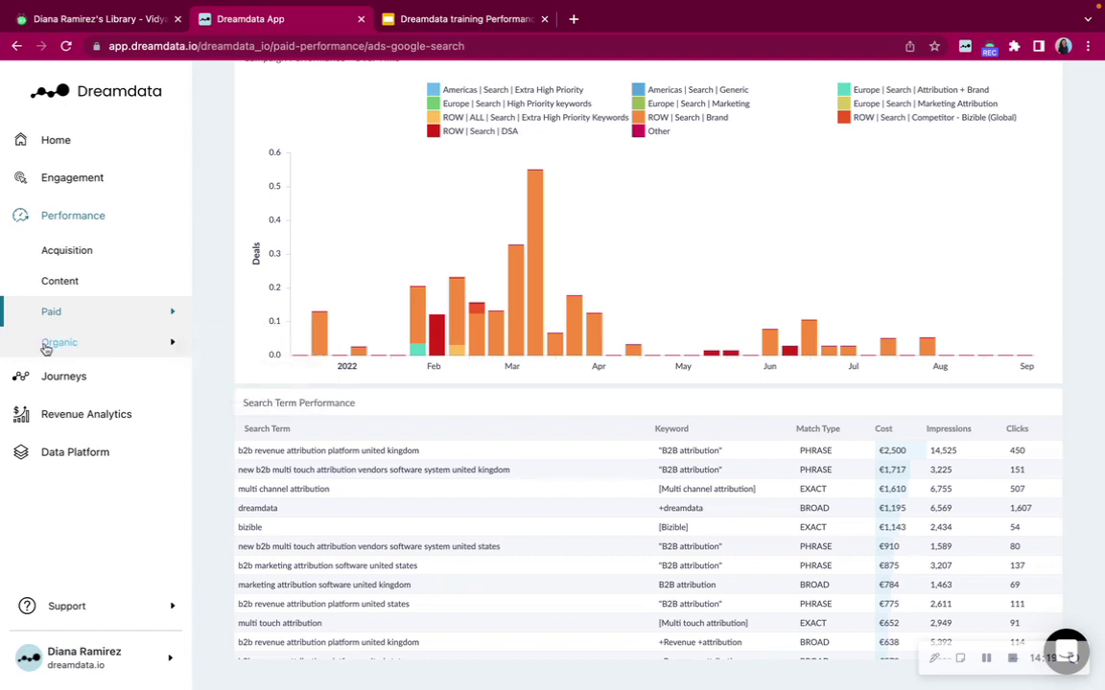
Open the Organic Google Search report and look over its Group By options.
{"action": "mouse_move", "coordinate": [50, 349]}
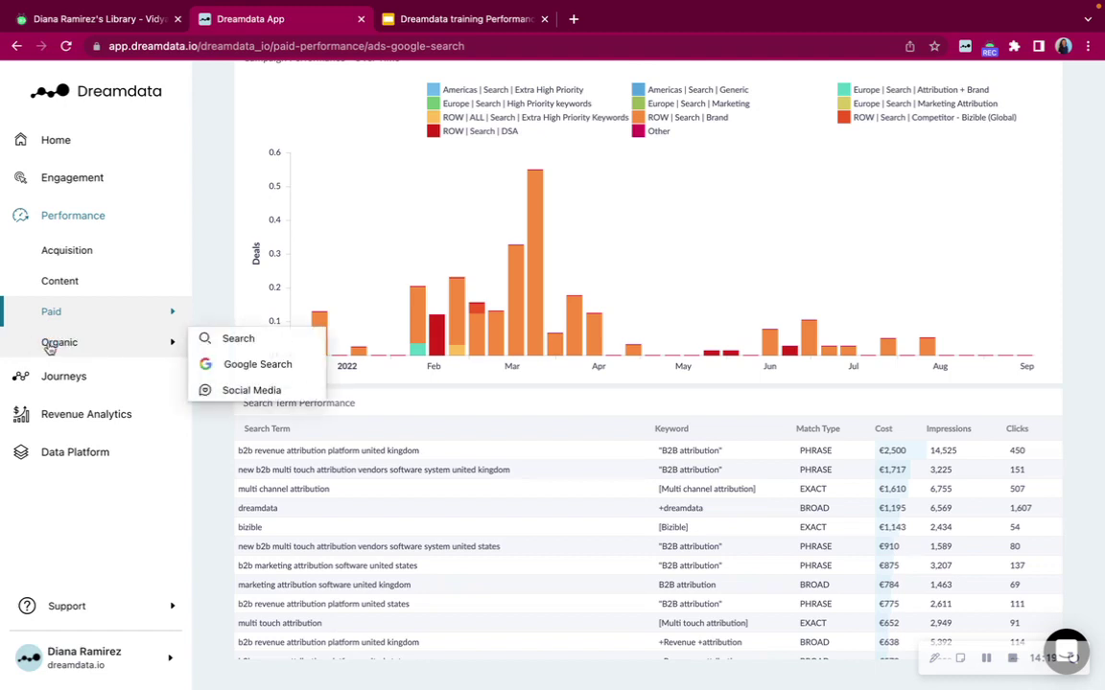
{"action": "left_click", "coordinate": [237, 370]}
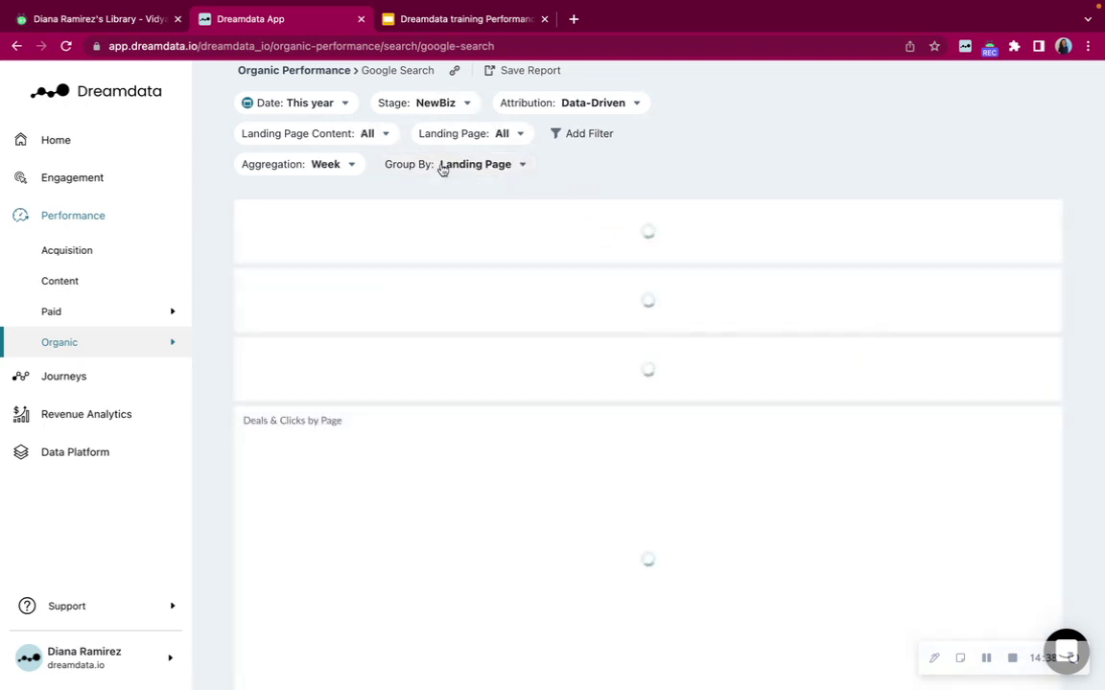
{"action": "left_click", "coordinate": [469, 164]}
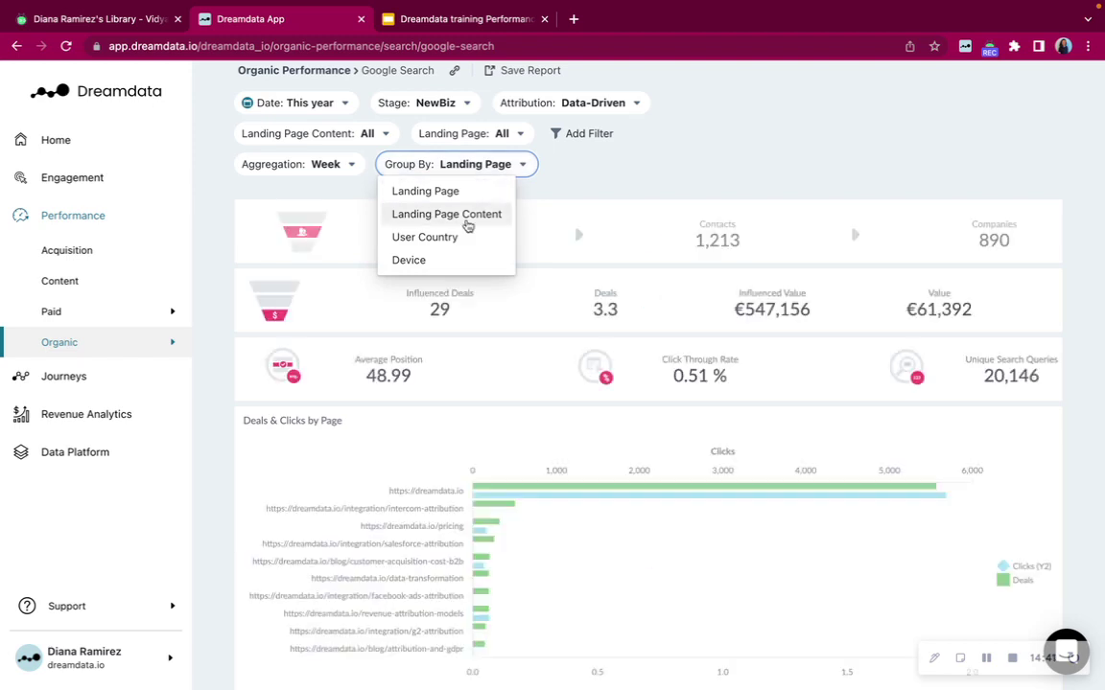
{"action": "left_click", "coordinate": [567, 168]}
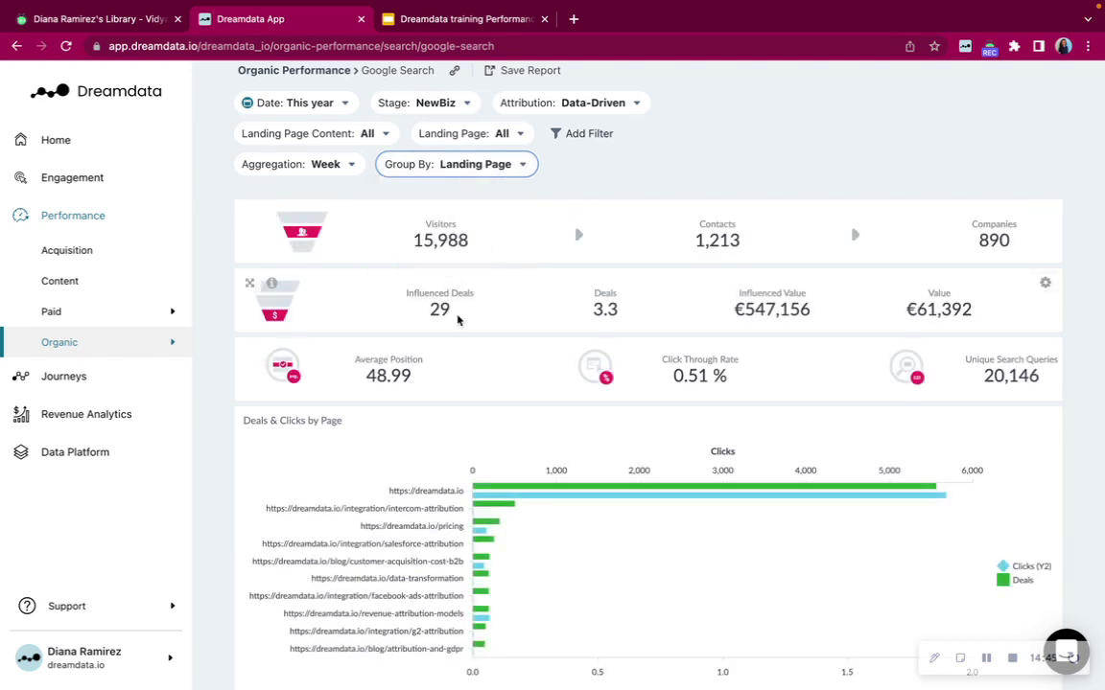
Examine the organic search metrics, the Deals & Clicks by Page chart and the Performance by Page table.
{"action": "scroll", "coordinate": [515, 295], "scroll_direction": "down", "scroll_amount": 3}
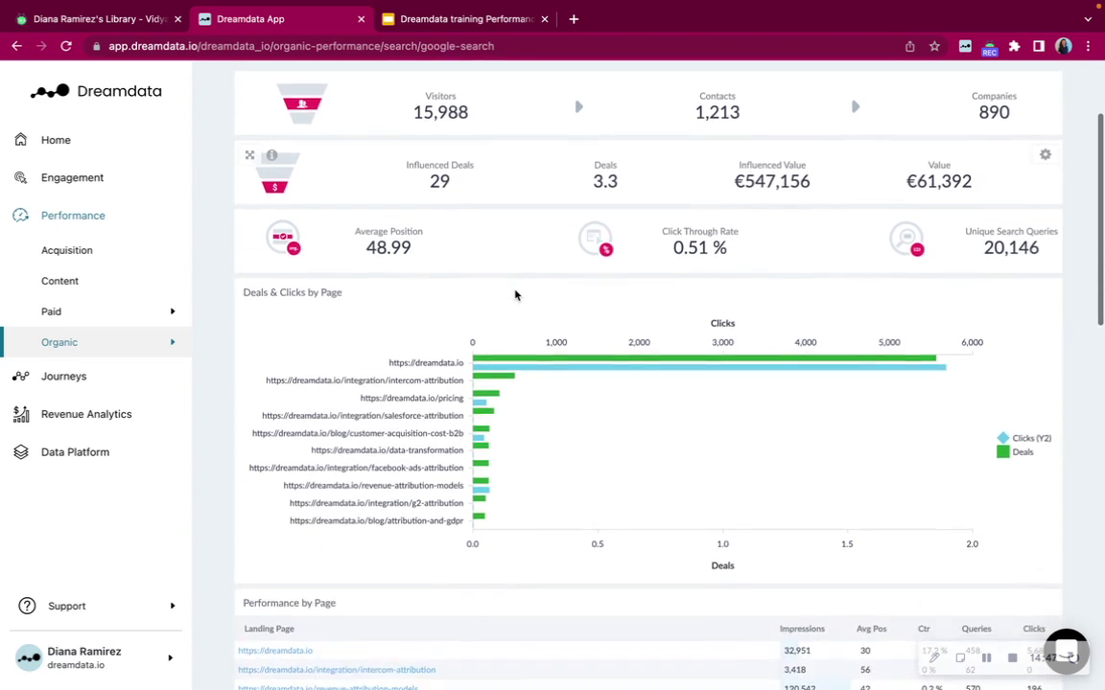
{"action": "scroll", "coordinate": [515, 296], "scroll_direction": "down", "scroll_amount": 4}
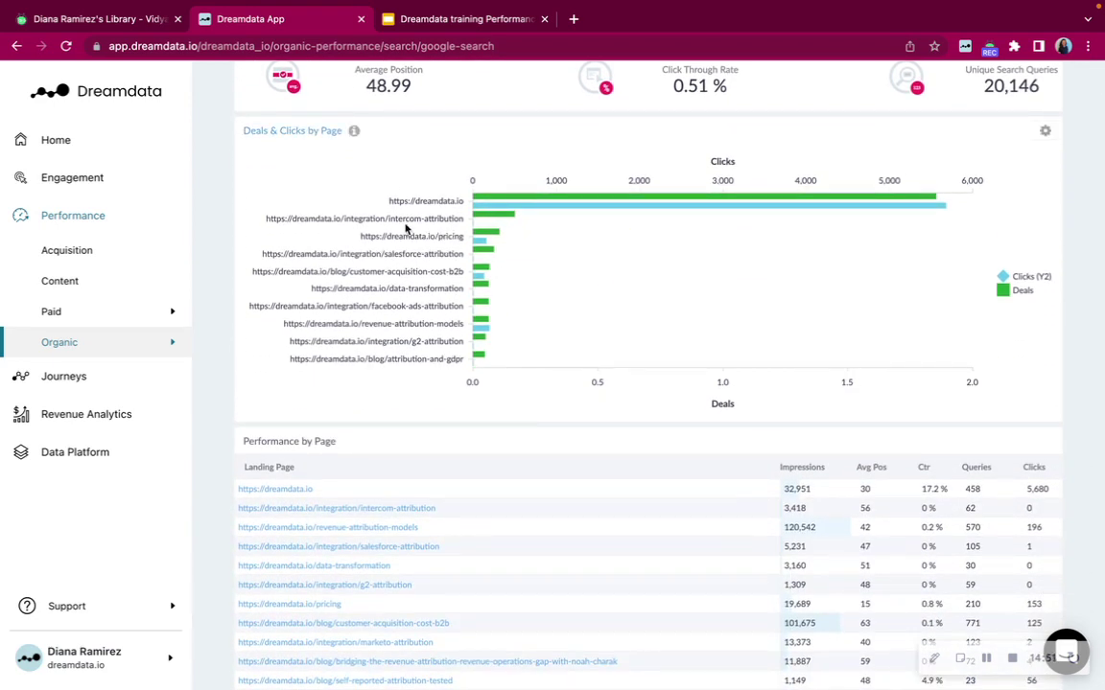
{"action": "scroll", "coordinate": [410, 319], "scroll_direction": "down", "scroll_amount": 4}
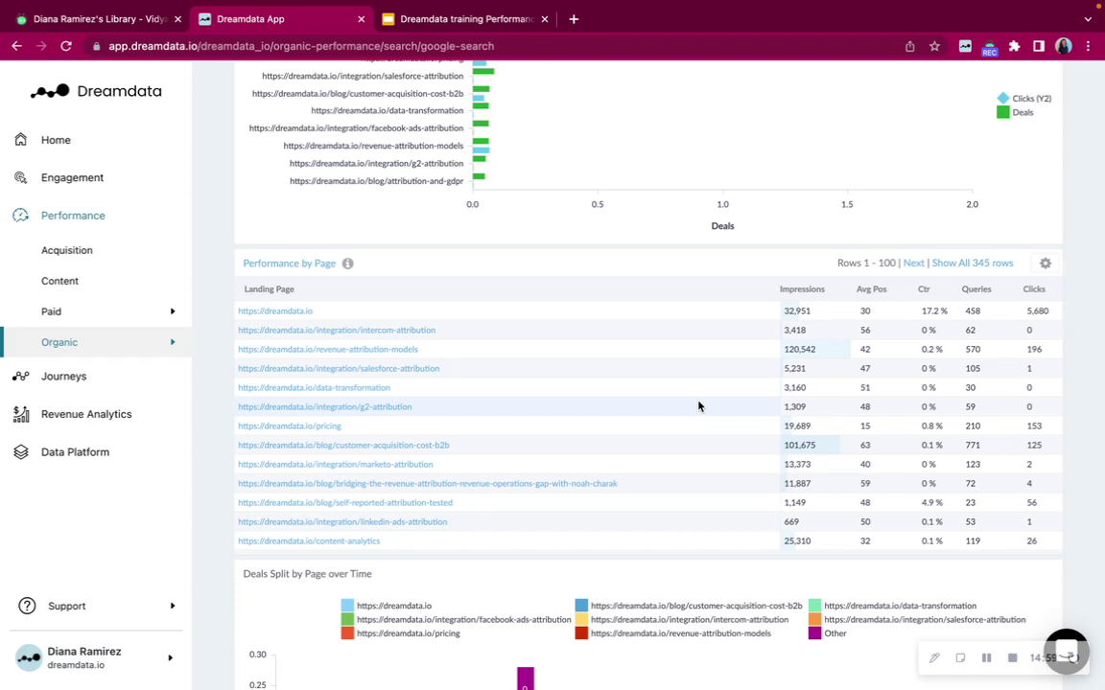
Review the Deals Split by Page over Time chart, the search query word cloud and the Search query performance table.
{"action": "scroll", "coordinate": [698, 407], "scroll_direction": "down", "scroll_amount": 3}
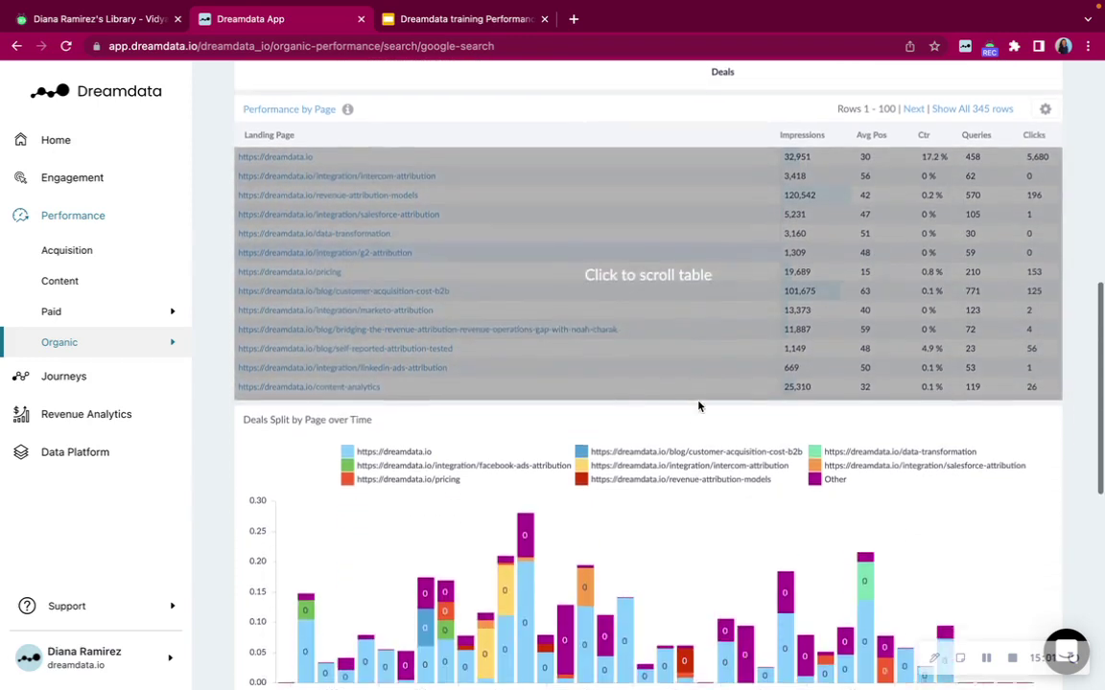
{"action": "scroll", "coordinate": [699, 407], "scroll_direction": "down", "scroll_amount": 4}
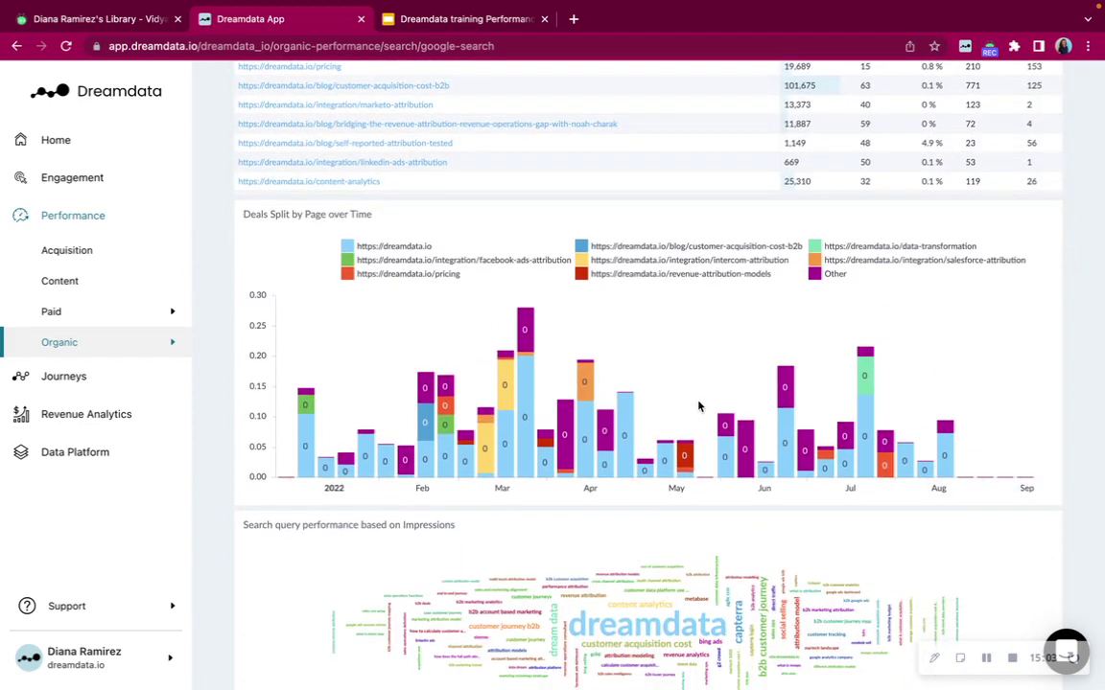
{"action": "scroll", "coordinate": [698, 407], "scroll_direction": "down", "scroll_amount": 3}
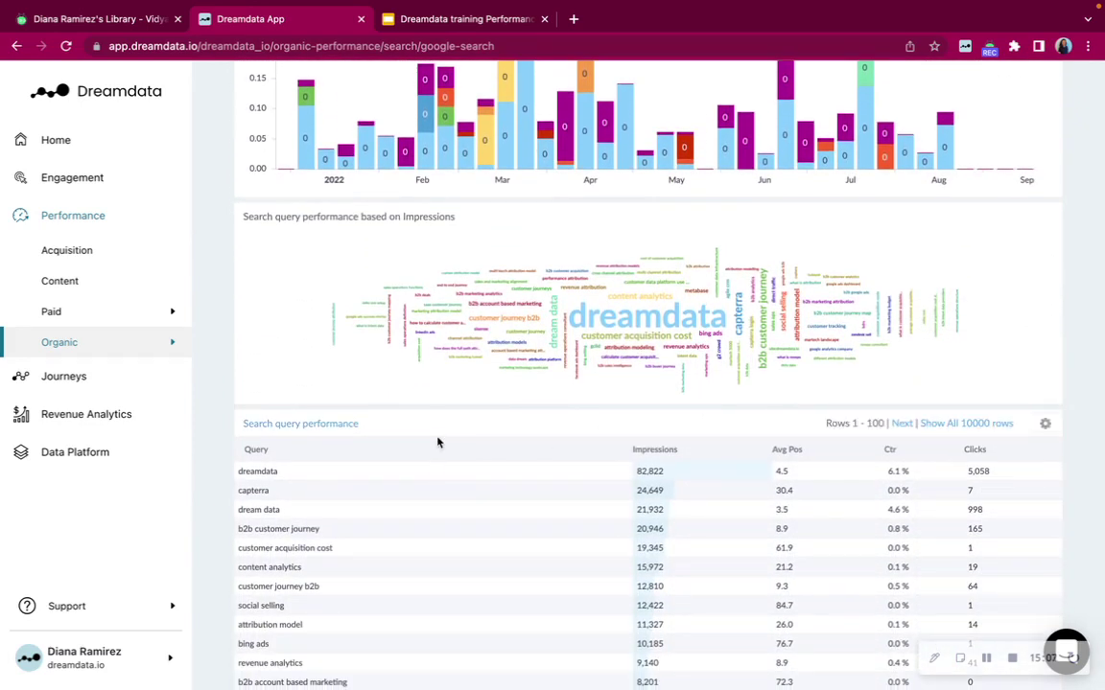
{"action": "scroll", "coordinate": [437, 442], "scroll_direction": "down", "scroll_amount": 1}
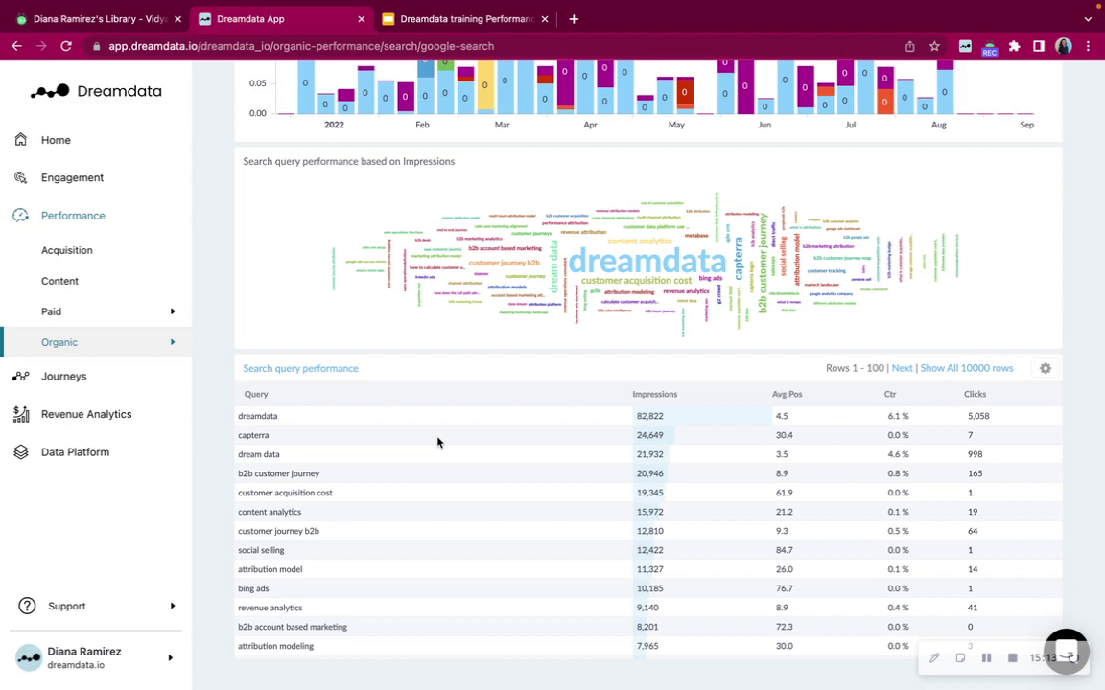
{"action": "mouse_move", "coordinate": [151, 344]}
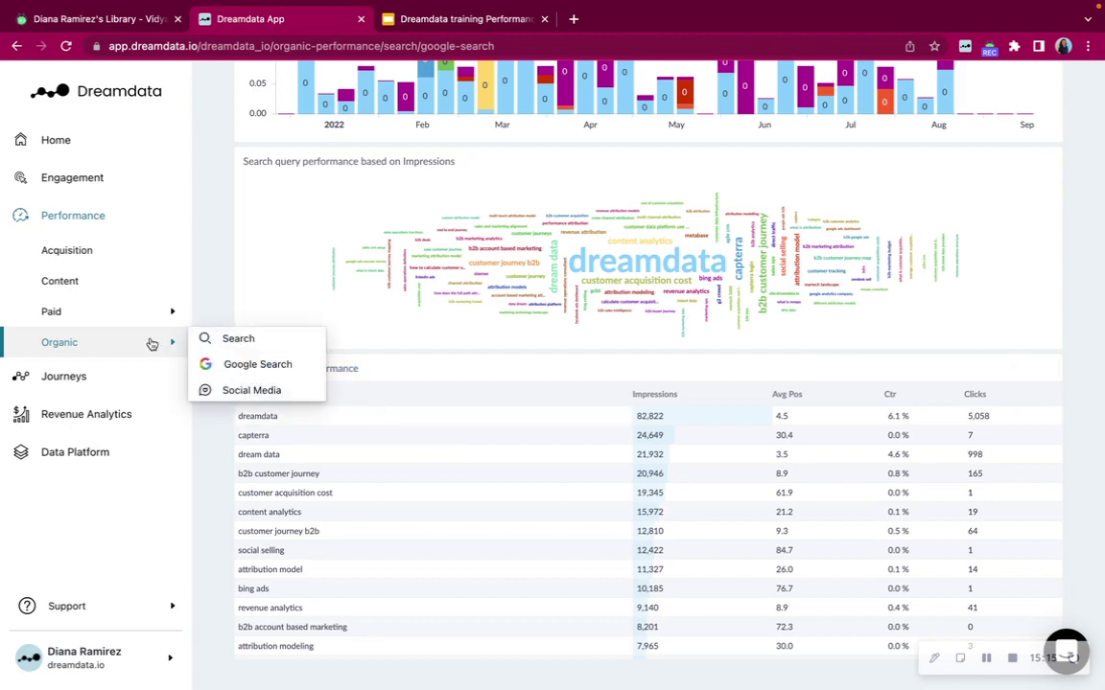